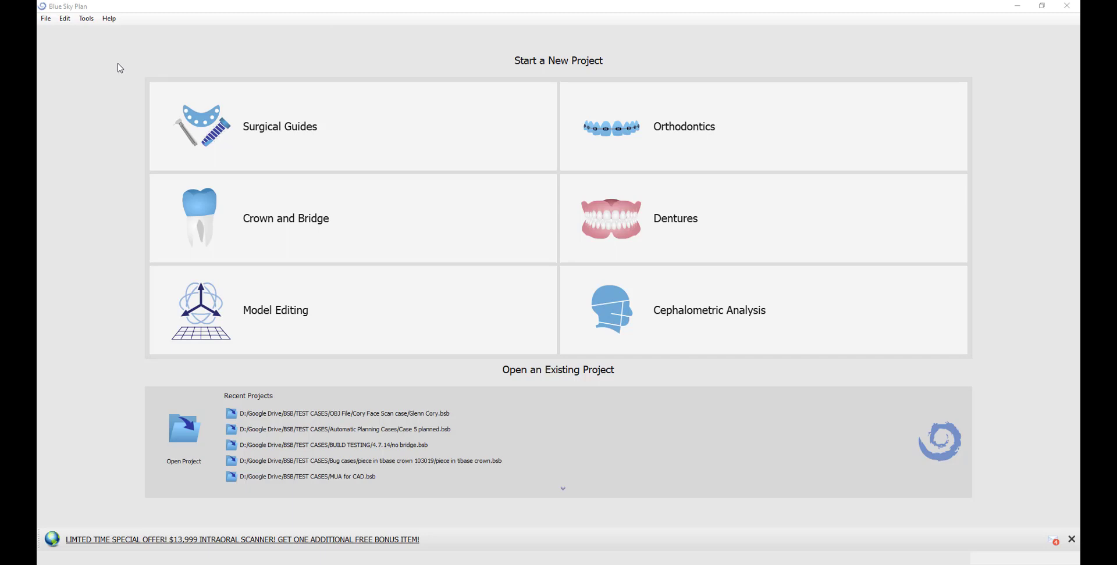
Start a new Crown and Bridge project from the start screen
left_click(300, 221)
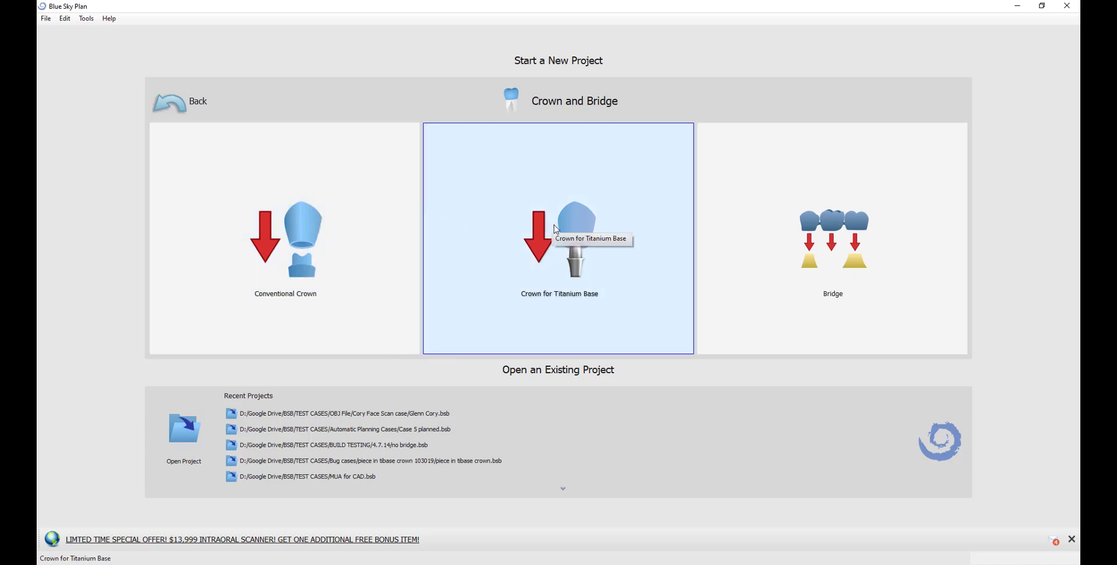
Choose Crown for Titanium Base and load GingivaMaskUpper.stl, LowerJaw.stl and upper model scanbody.stl
left_click(561, 326)
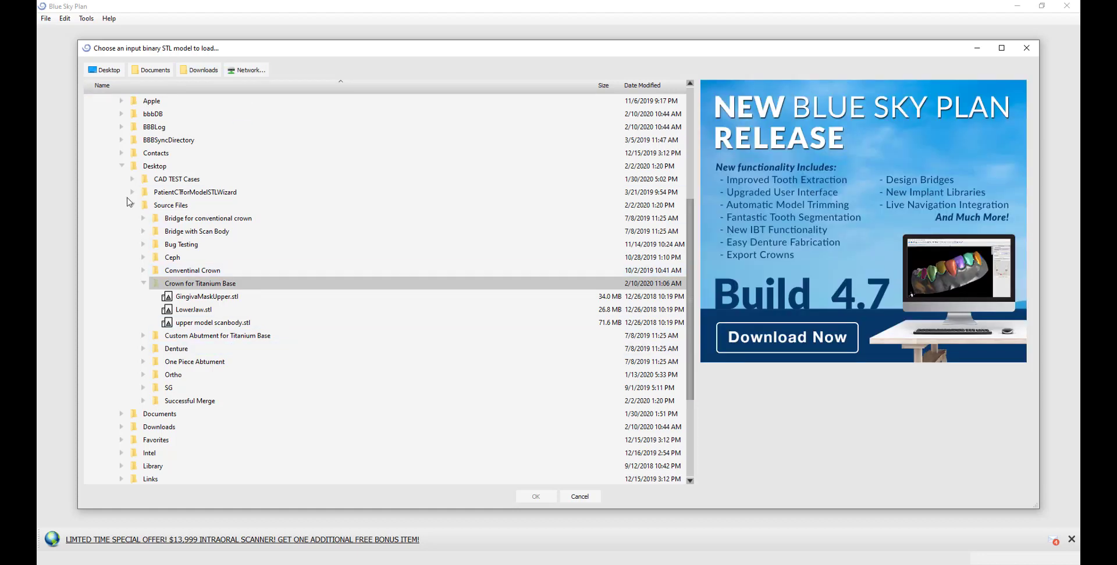
left_click(144, 283)
left_click(144, 284)
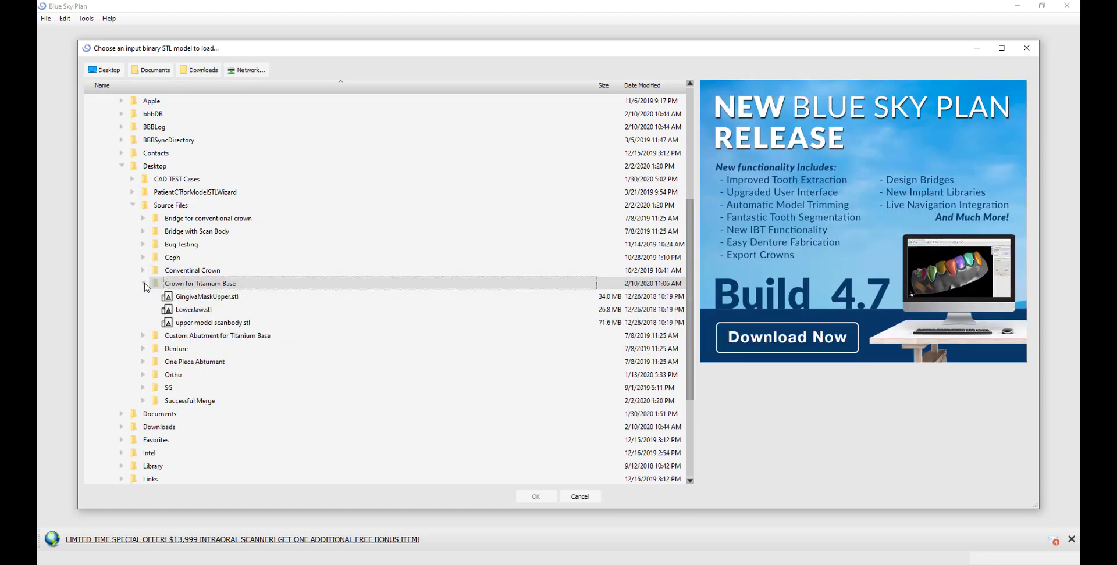
left_click(205, 298)
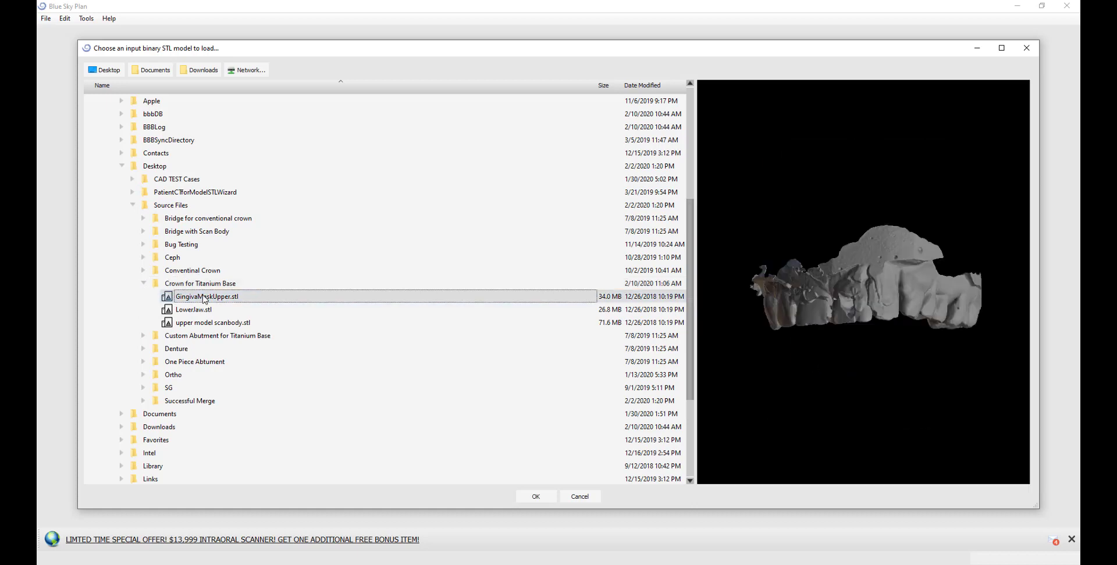
left_click(213, 323, "shift")
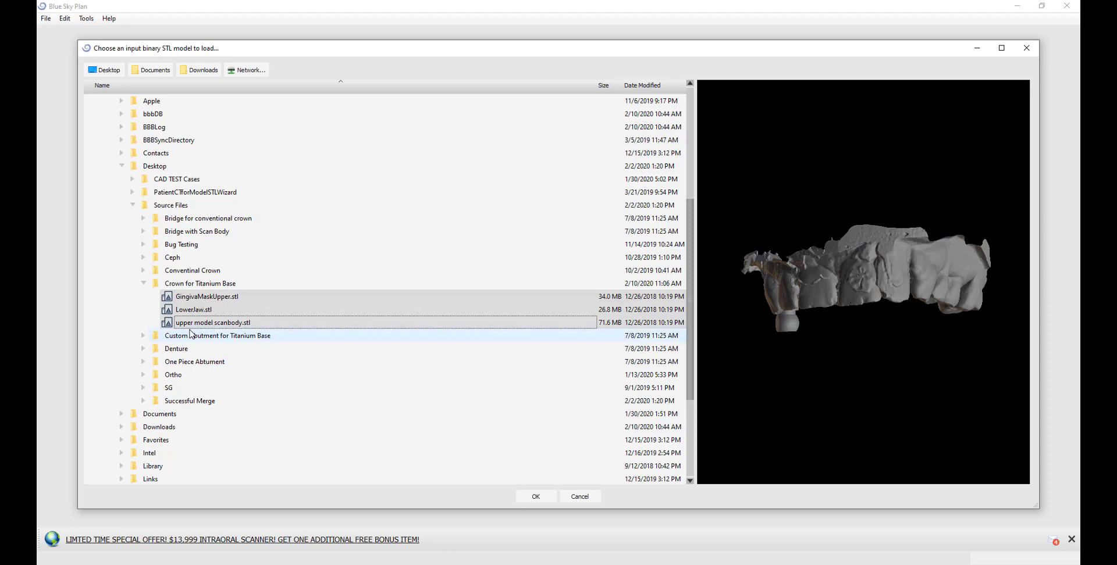
left_click(749, 295)
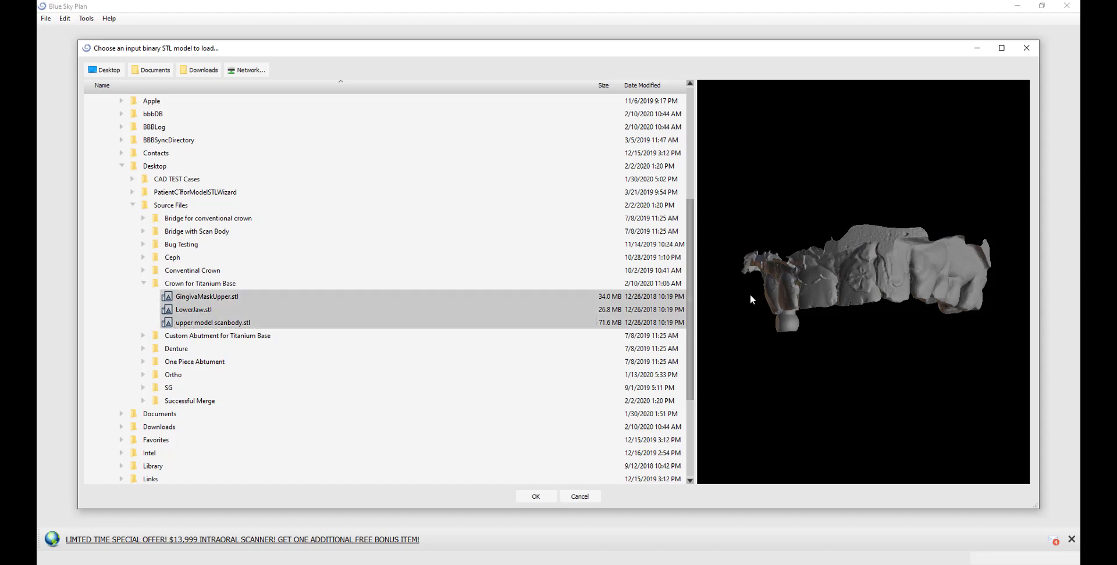
left_click(536, 497)
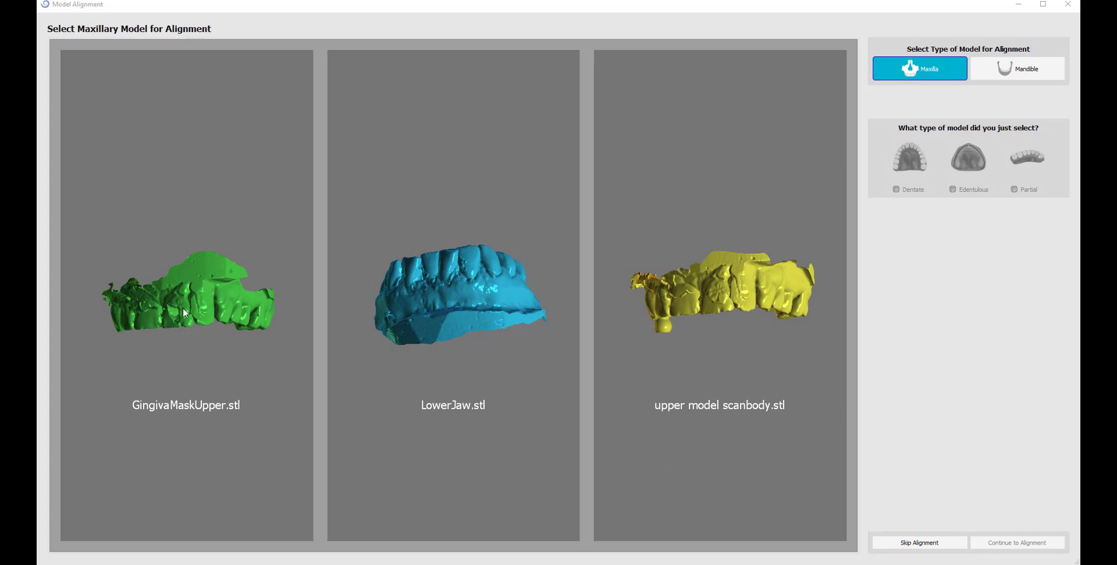
Make GingivaMaskUpper.stl the maxillary model and classify it as Dentate
left_click(208, 345)
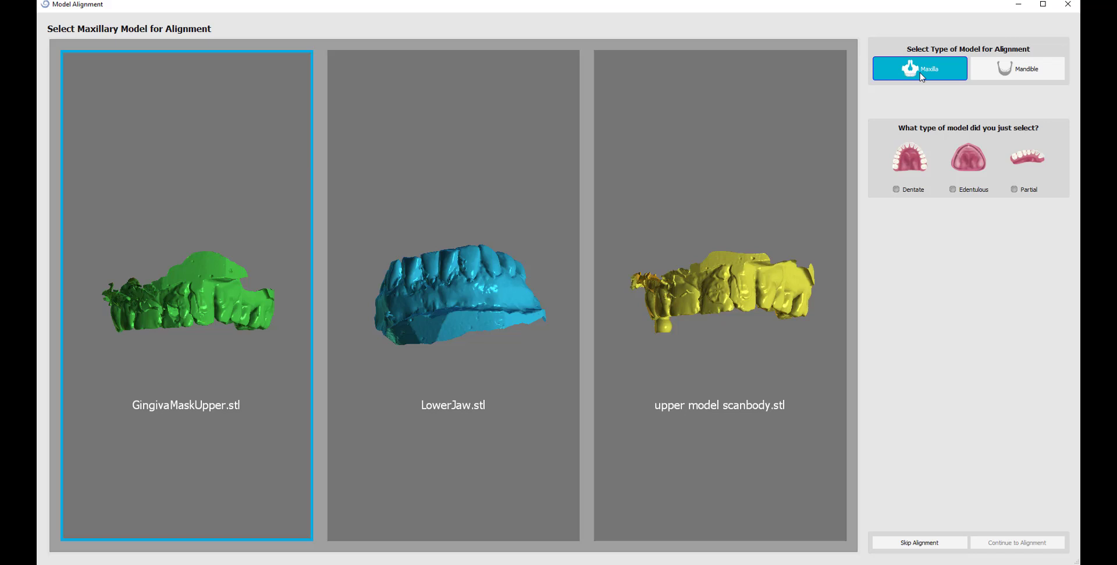
left_click(896, 190)
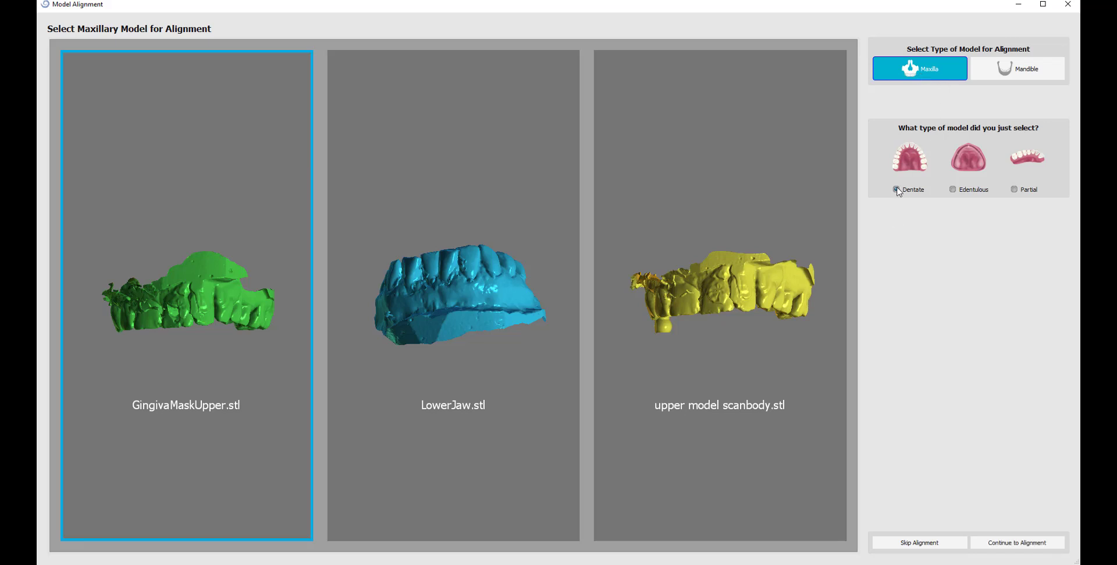
Place alignment points on the left molar, incisal edge and right molar, then continue to refinement
left_click(1013, 545)
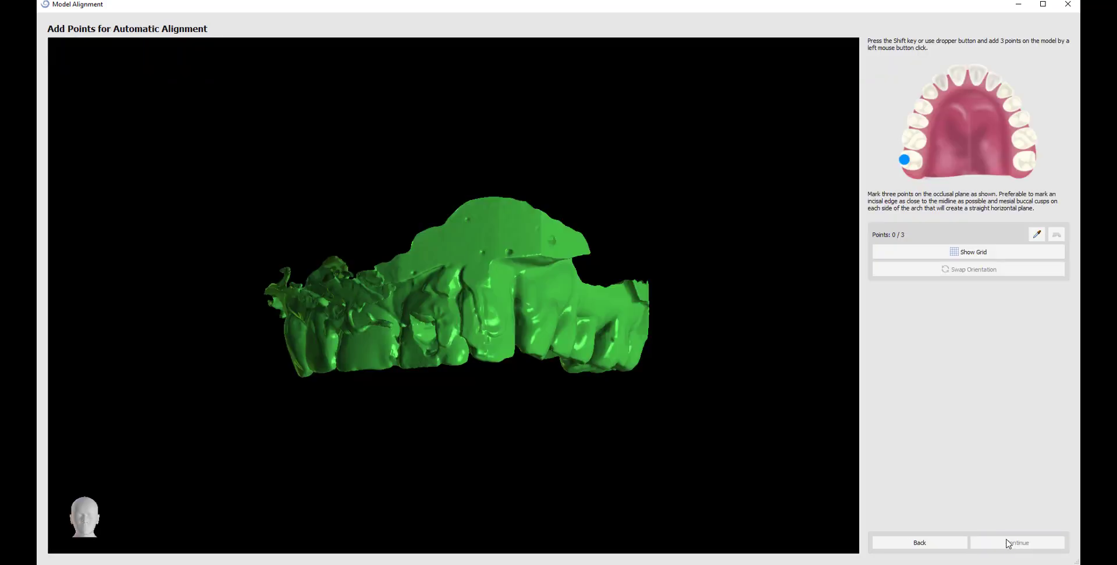
left_click_drag(506, 514, 463, 241)
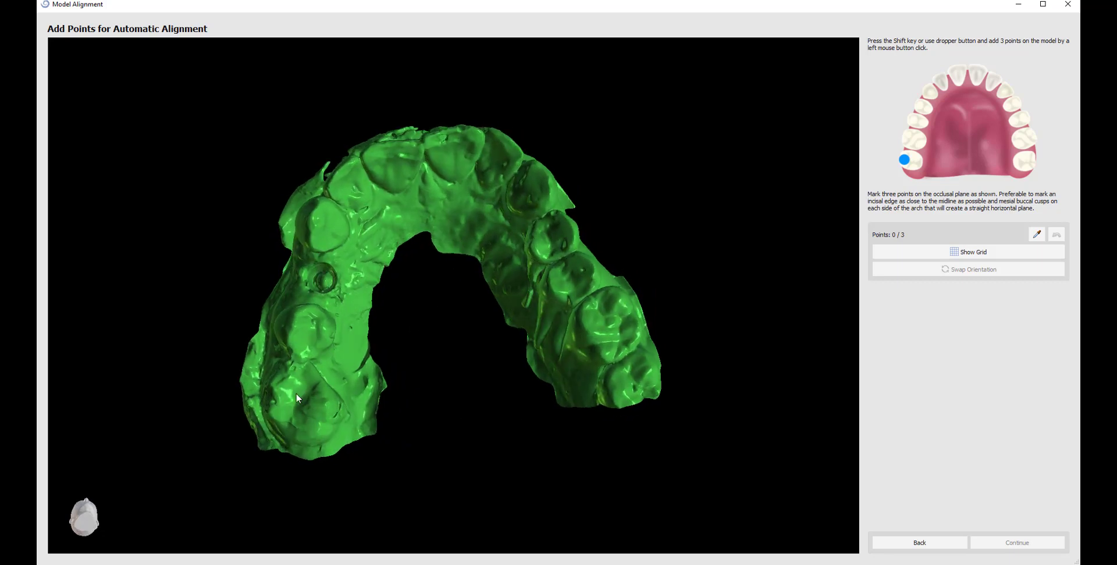
key("shift")
left_click(271, 397)
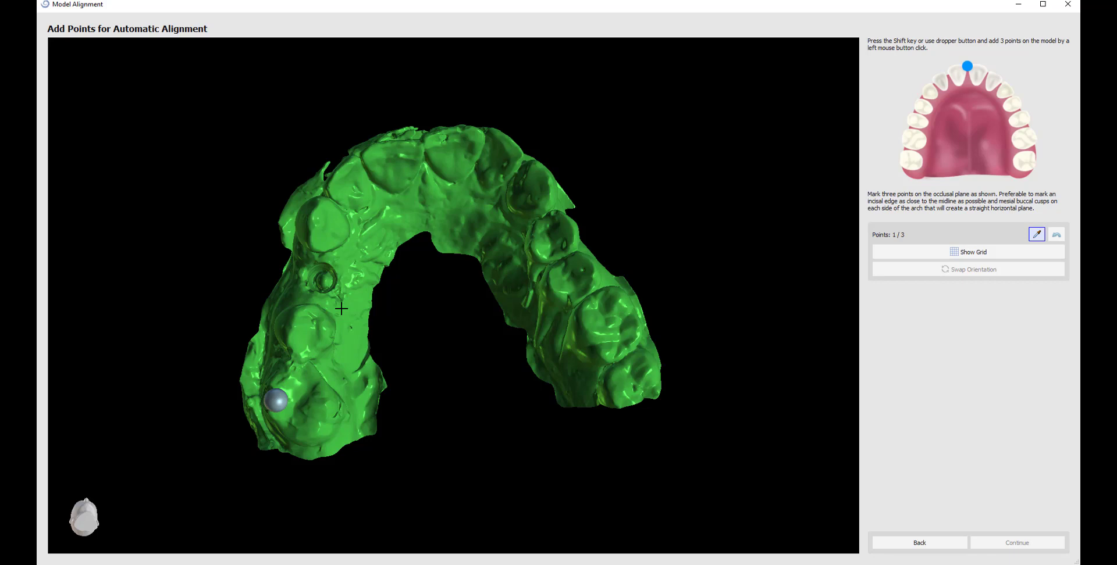
left_click(416, 145)
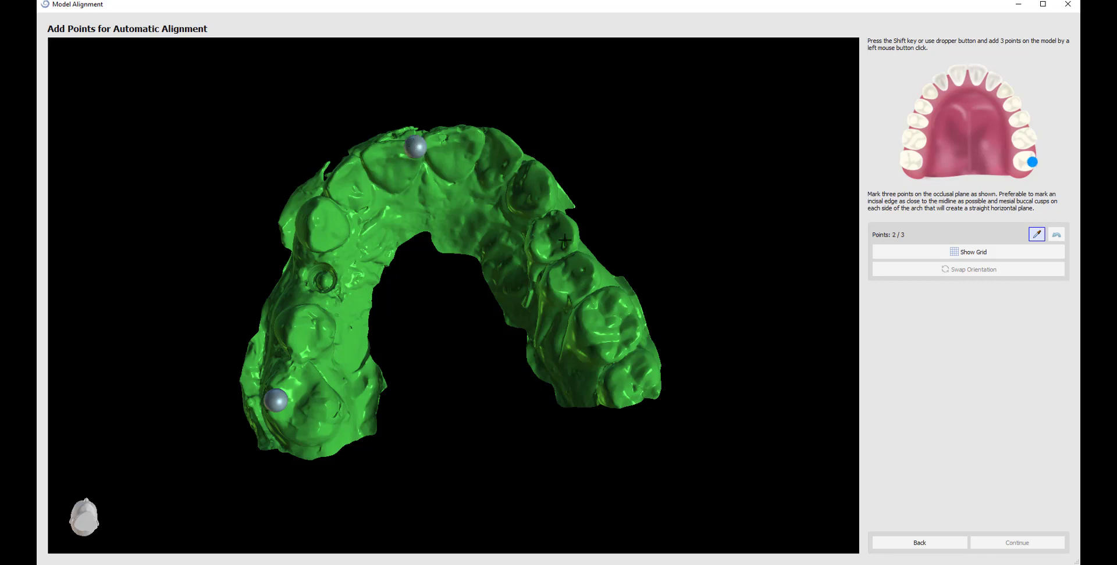
left_click(640, 329)
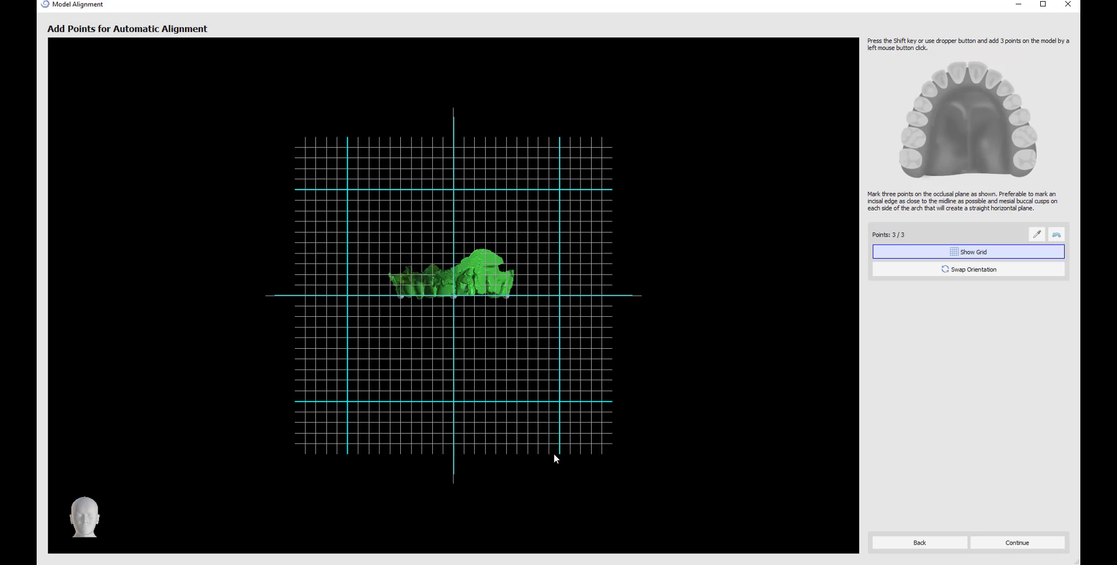
scroll(553, 485, "up", 5)
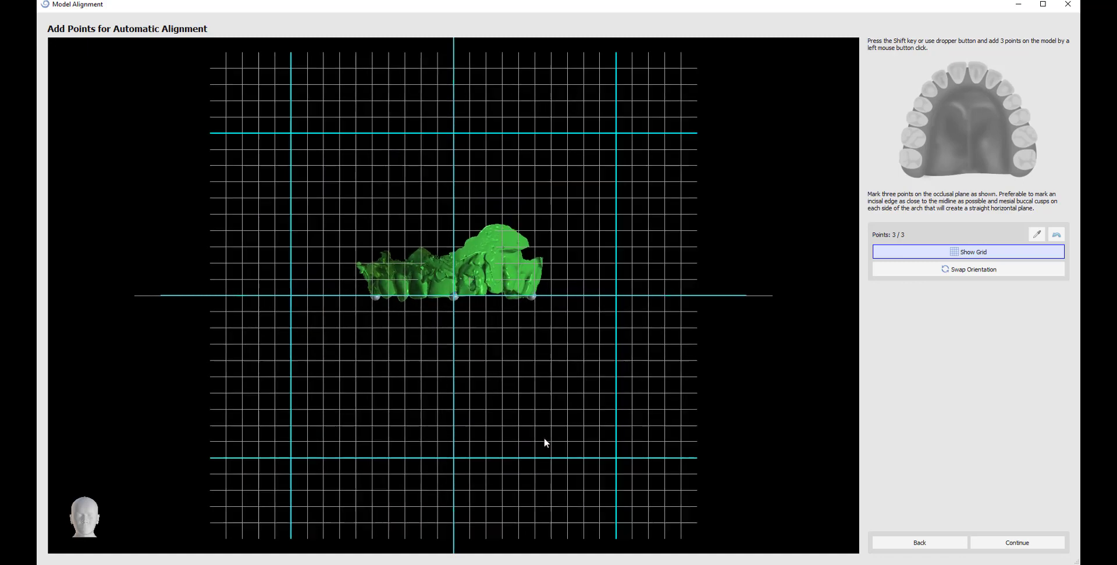
scroll(545, 438, "down", 3)
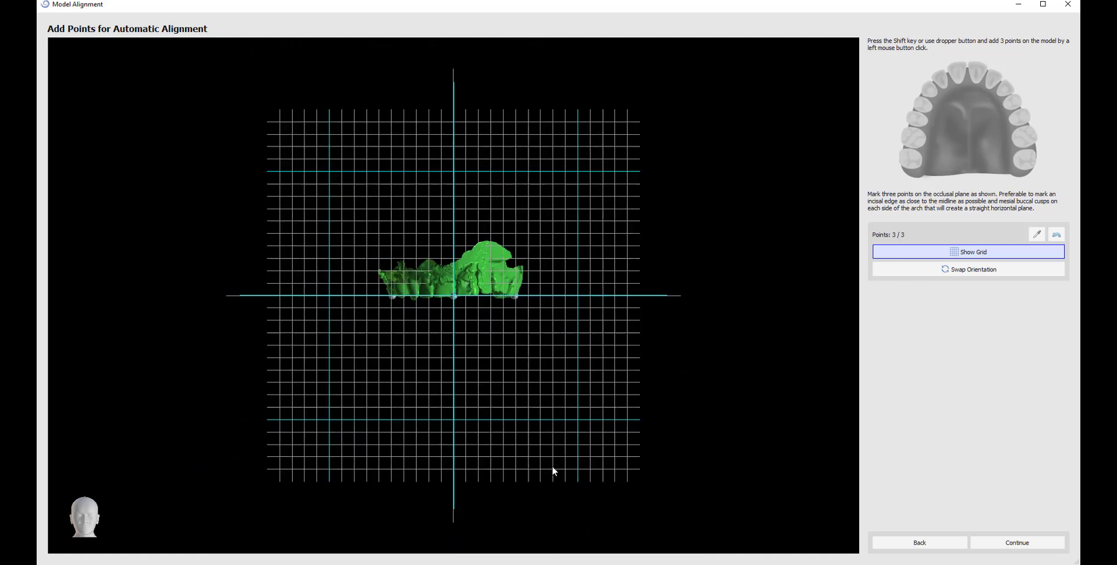
scroll(548, 459, "down", 2)
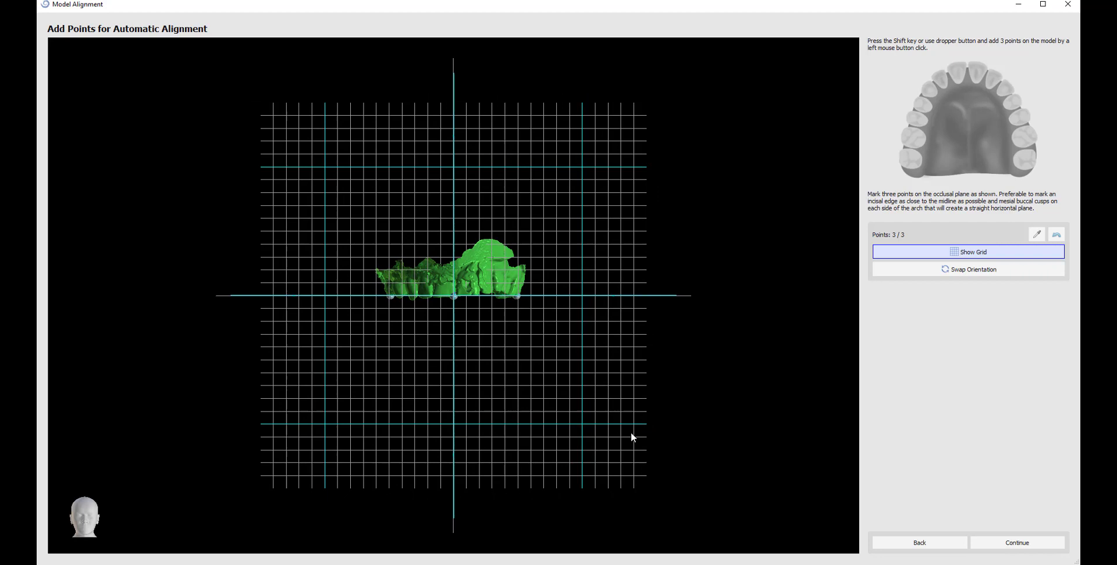
left_click(1018, 544)
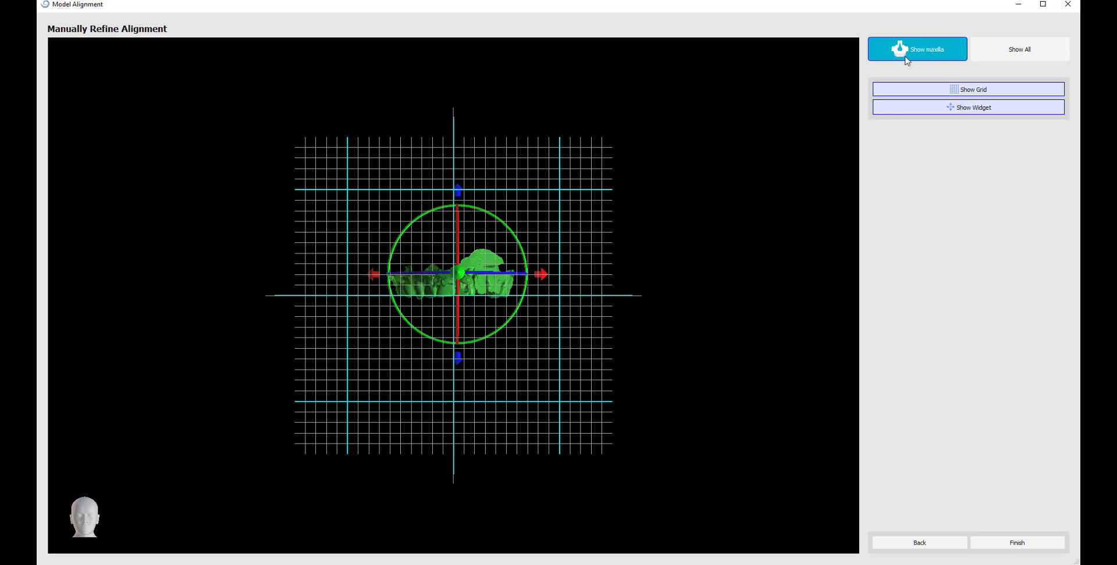
Display all three models together and finish the model alignment
left_click(1006, 54)
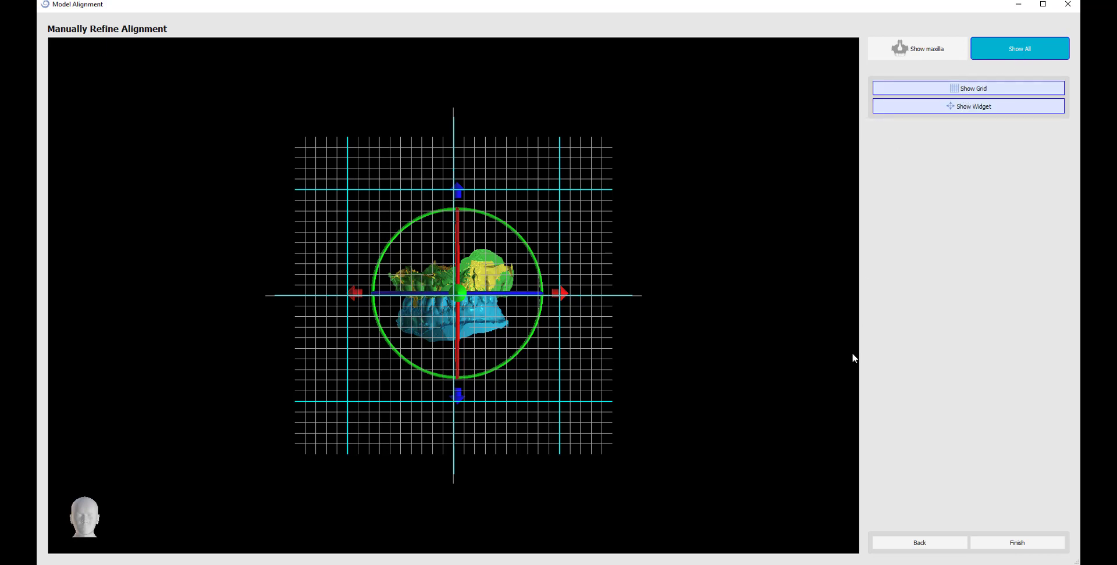
left_click(1018, 545)
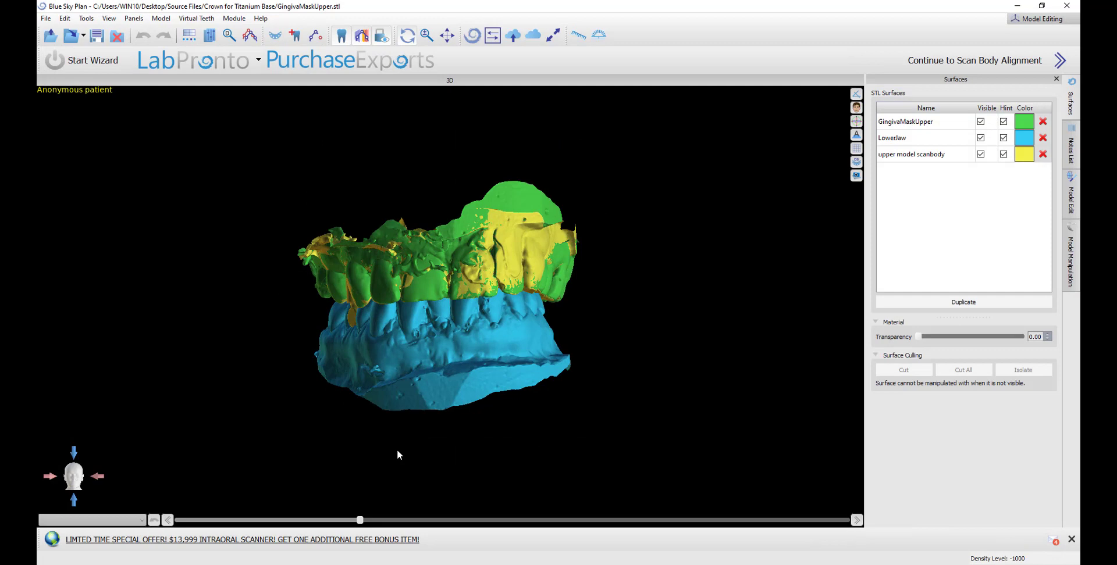
Rotate the jaws until the yellow scan body is centred, then continue to scan body alignment
left_click_drag(397, 450, 446, 376)
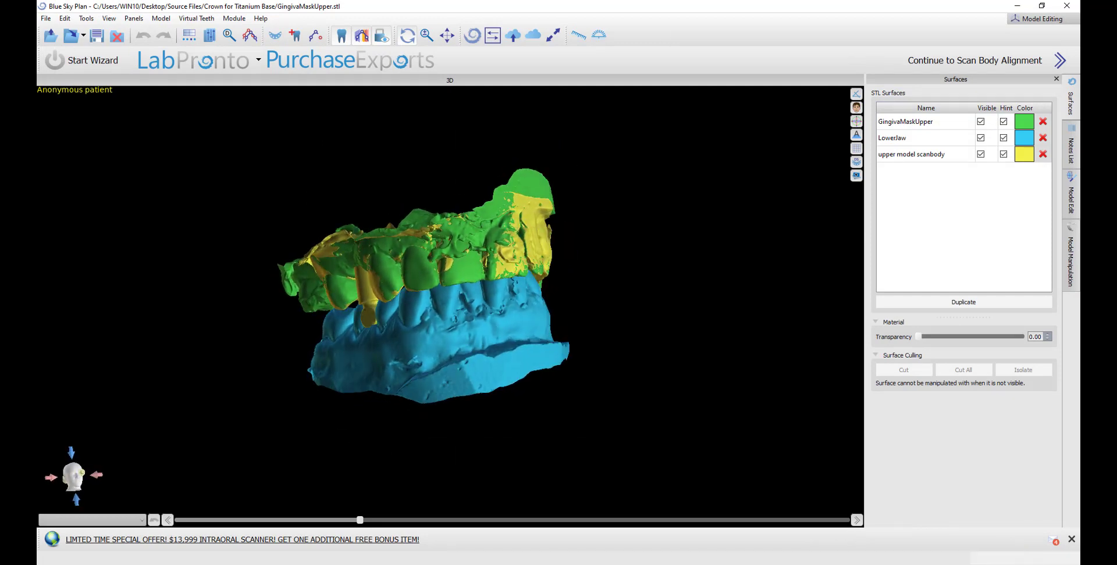
left_click_drag(482, 434, 602, 385)
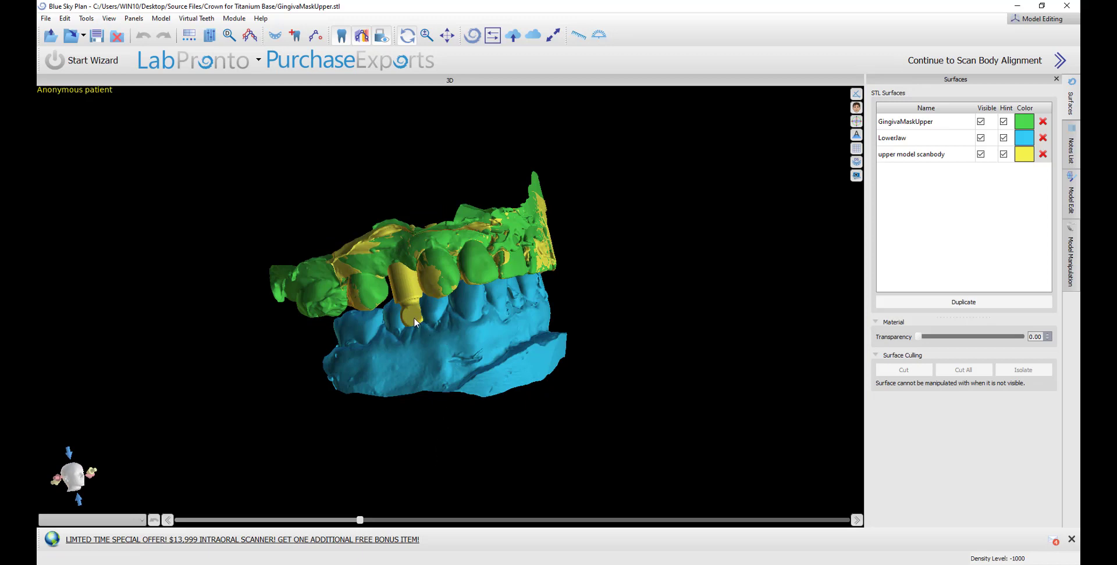
left_click_drag(721, 314, 352, 385)
left_click_drag(263, 418, 413, 353)
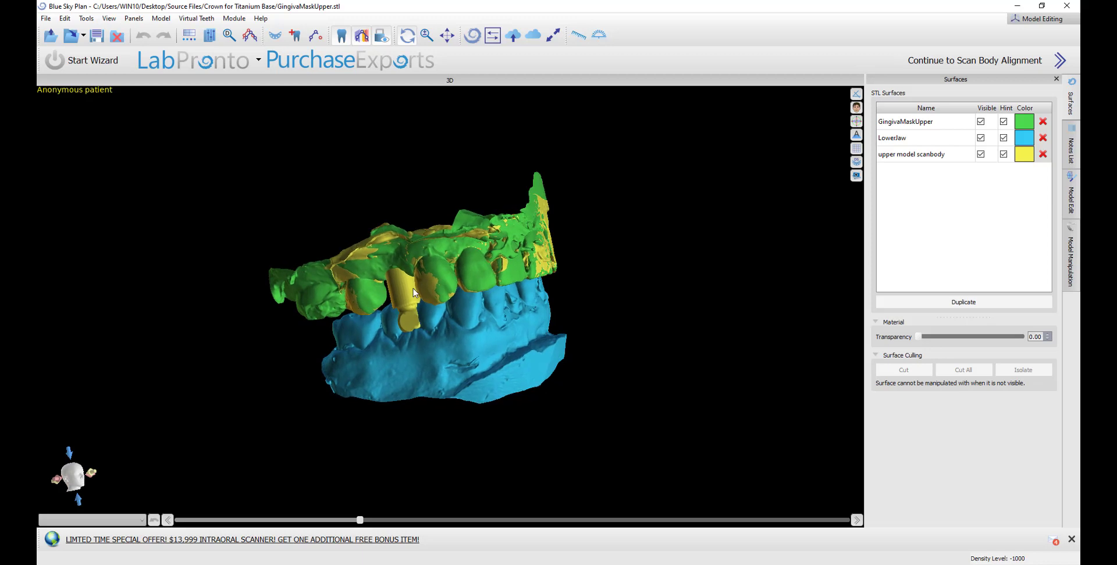
left_click(1001, 61)
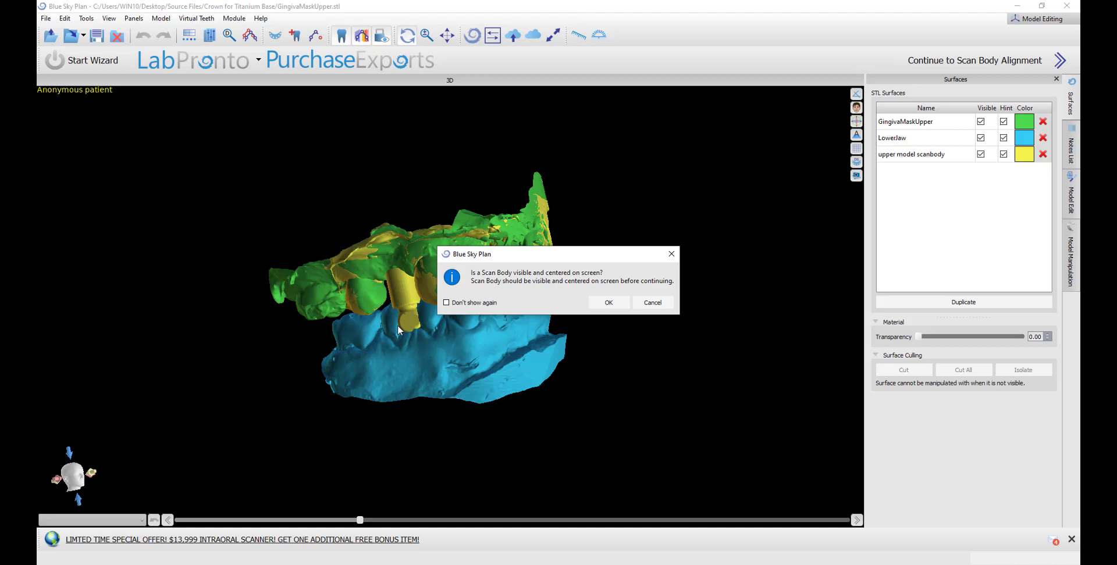
Add a Blue Sky Bio Dess scanbody and align it to the model's scanned scanbody
left_click(419, 342)
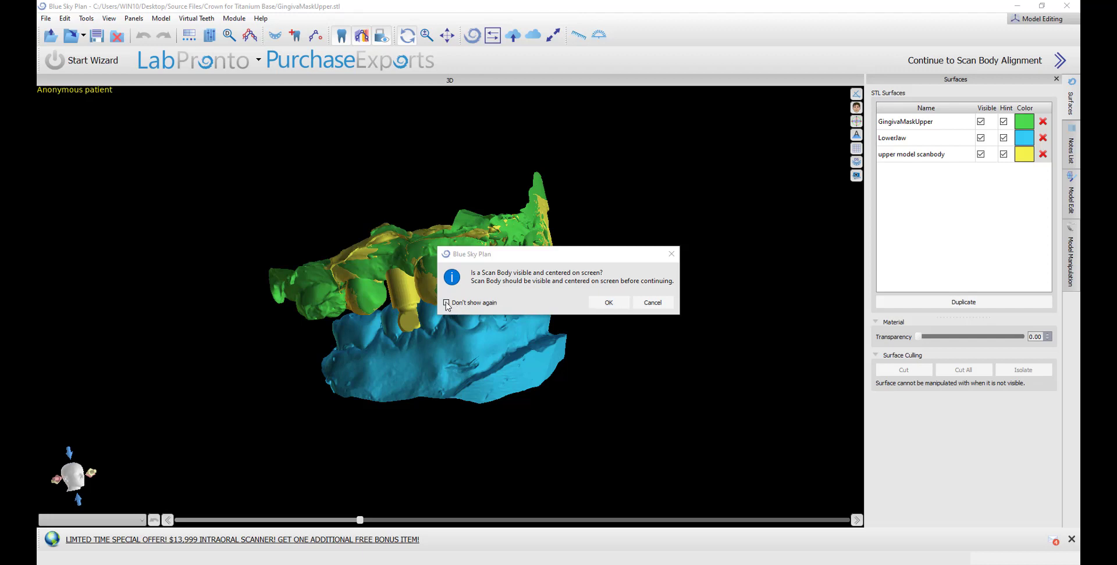
left_click(608, 303)
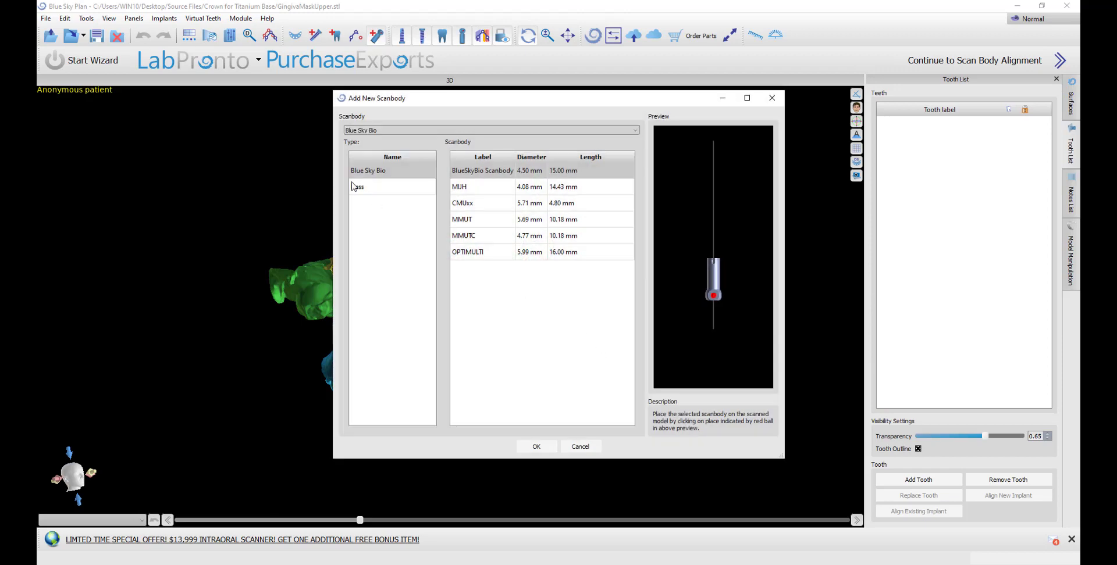
left_click(362, 189)
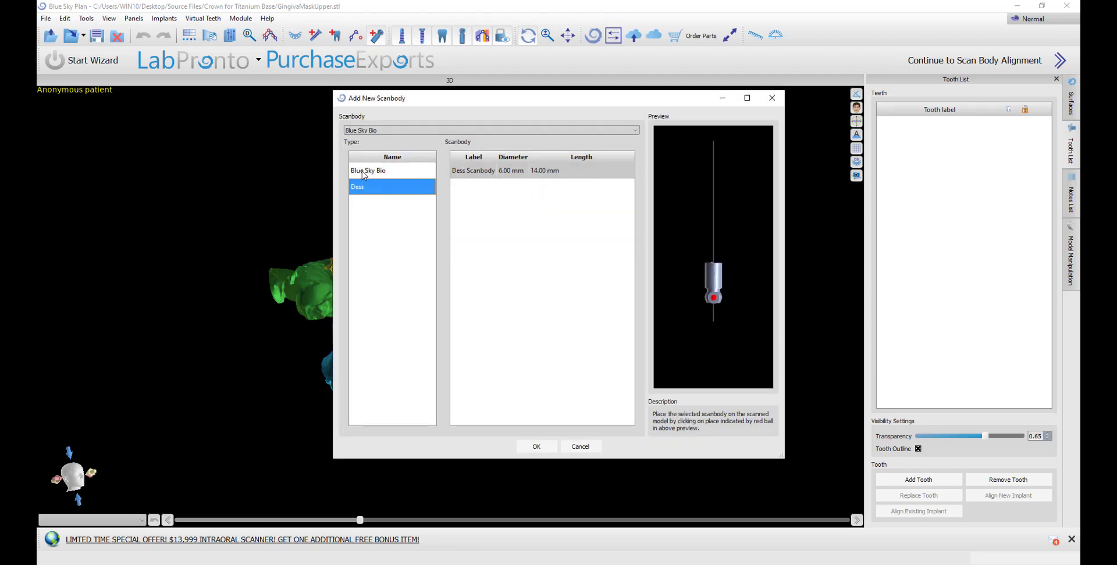
left_click(363, 172)
left_click(362, 189)
left_click(465, 130)
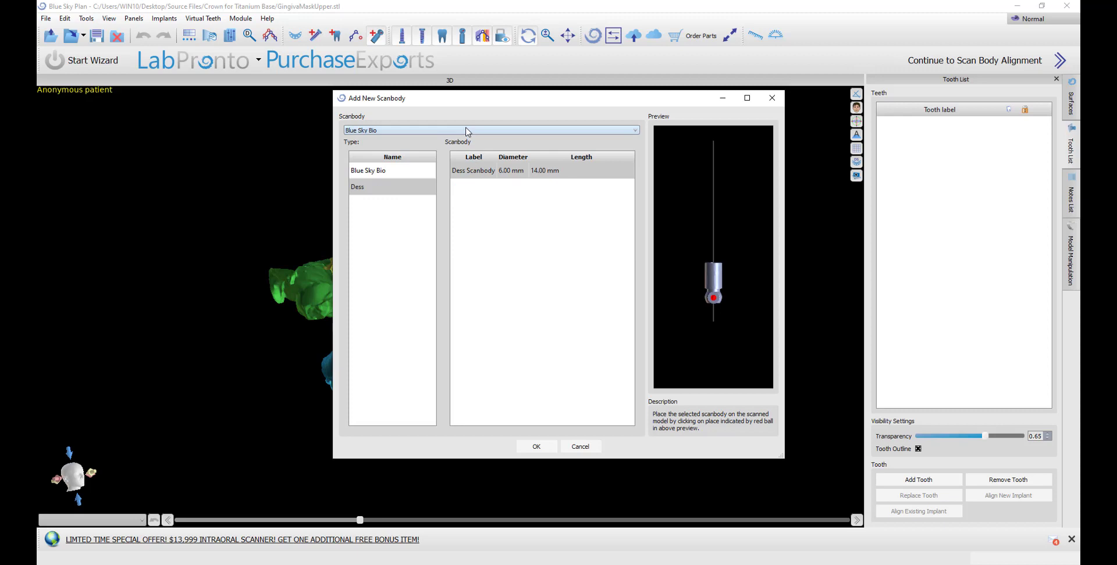
left_click(465, 132)
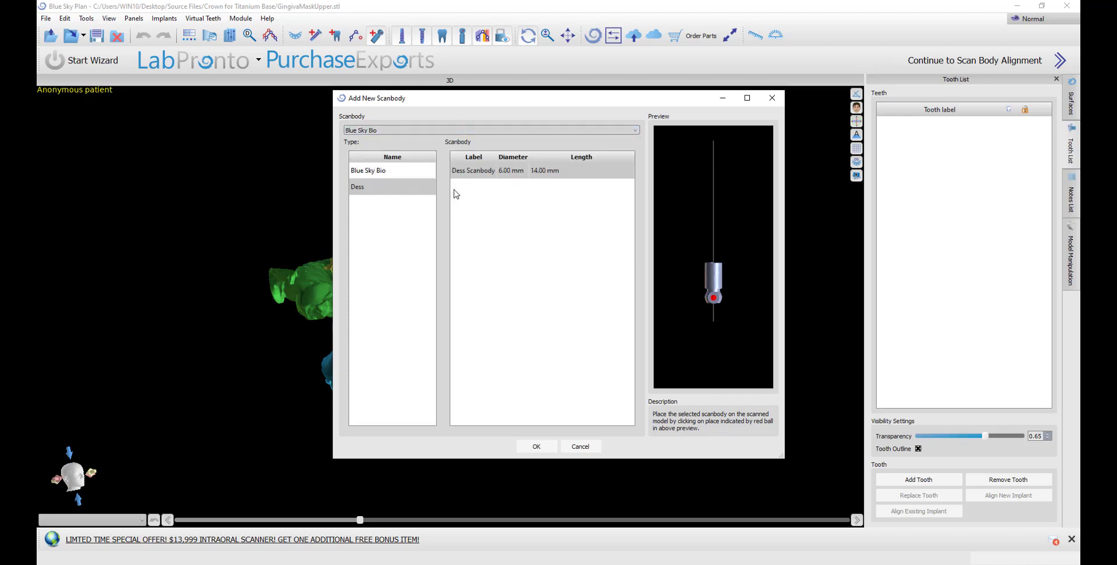
left_click(536, 446)
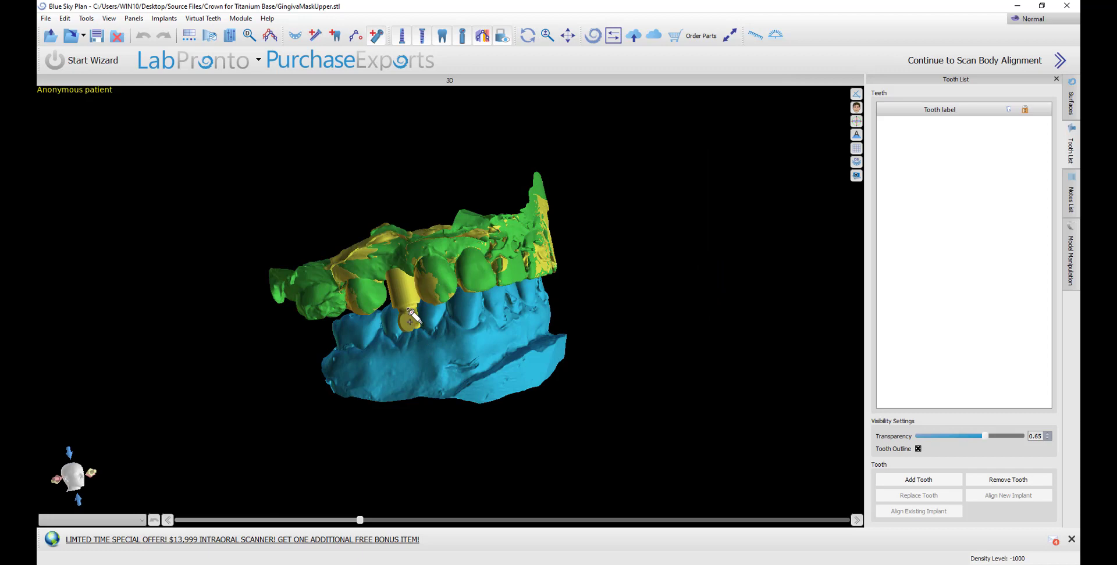
left_click(410, 312)
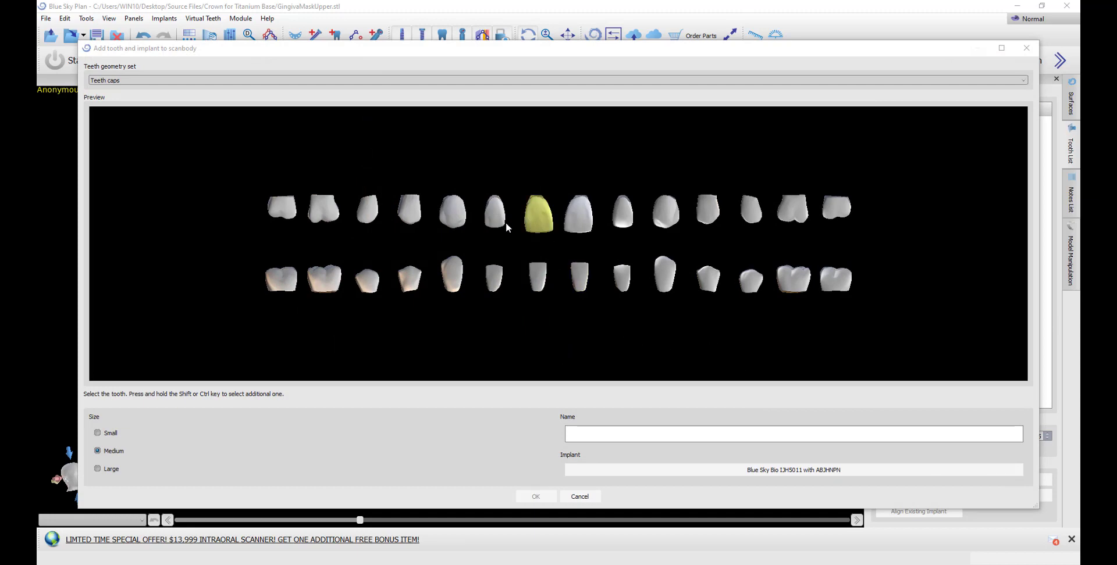
Pick the Right Maxillary First Premolar from Teeth caps at Large size, then open implant choices
left_click(409, 213)
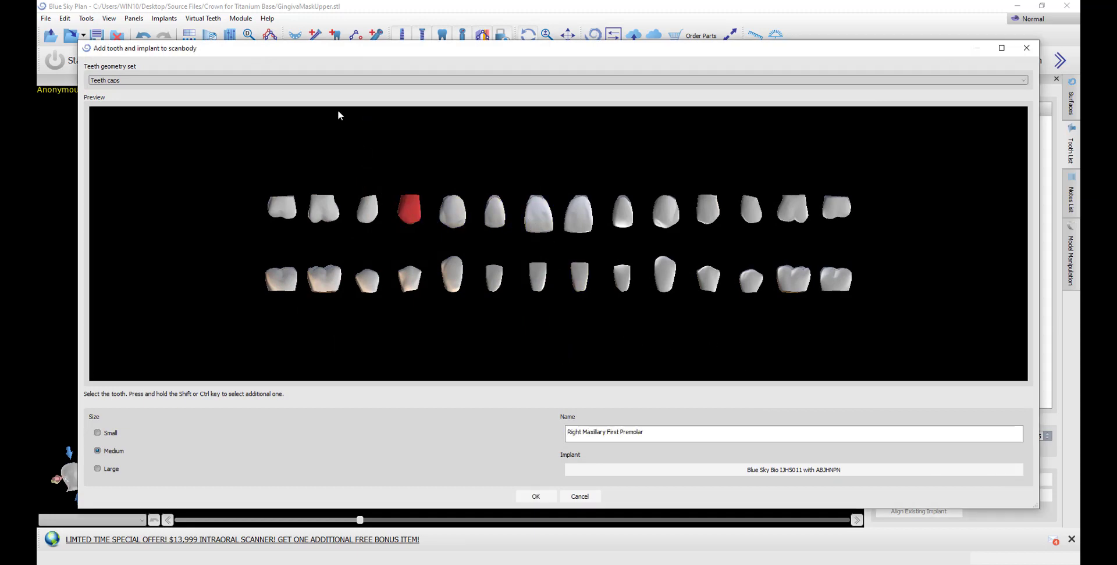
left_click(337, 82)
left_click(338, 85)
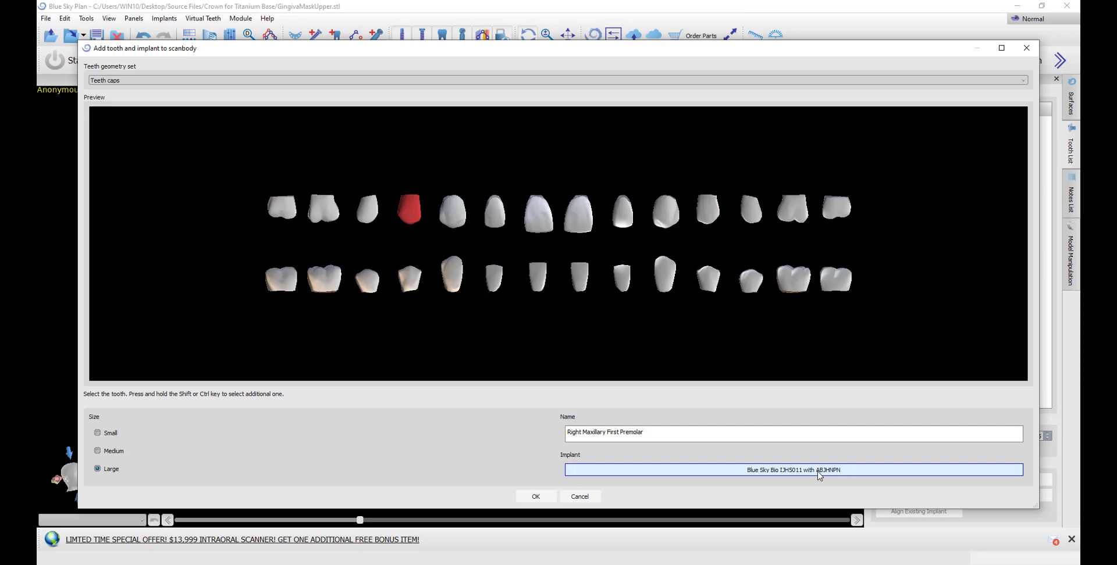
left_click(818, 471)
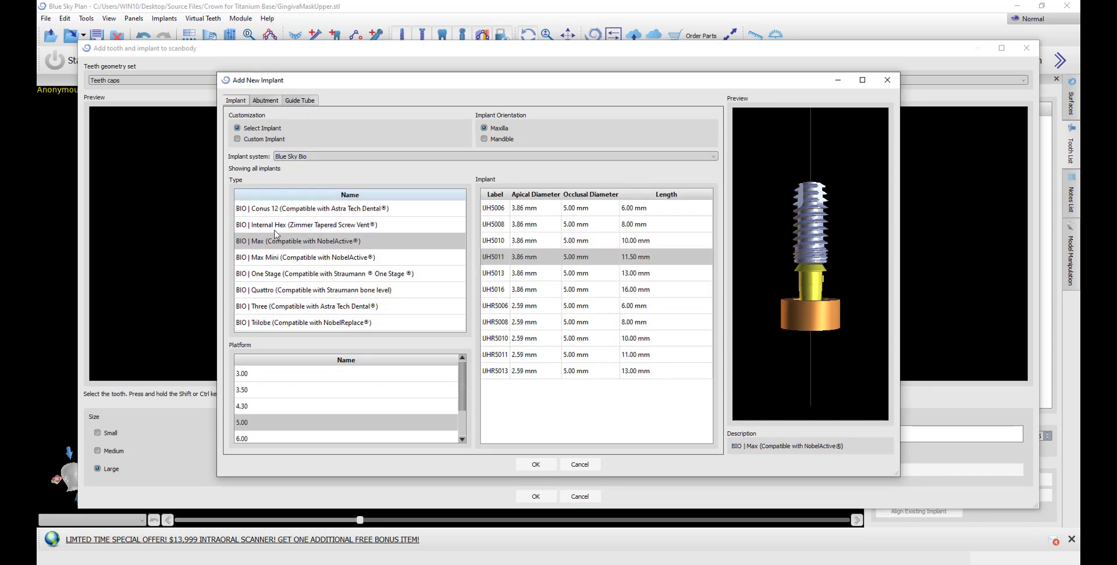
Accept the BIO Max implant with ABJHNPN abutment and add the premolar crown
left_click(266, 101)
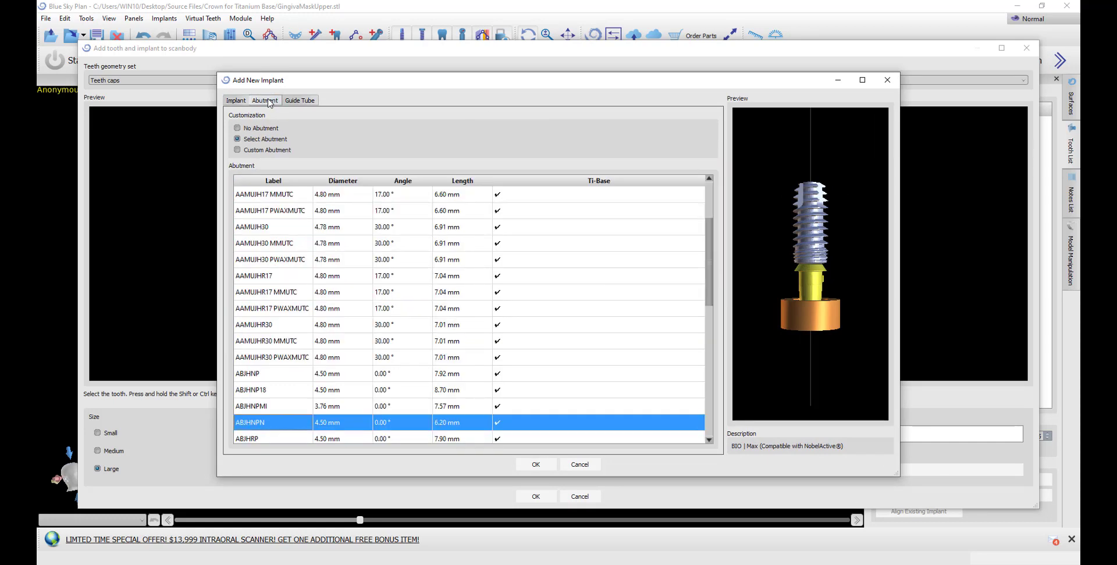
left_click(545, 468)
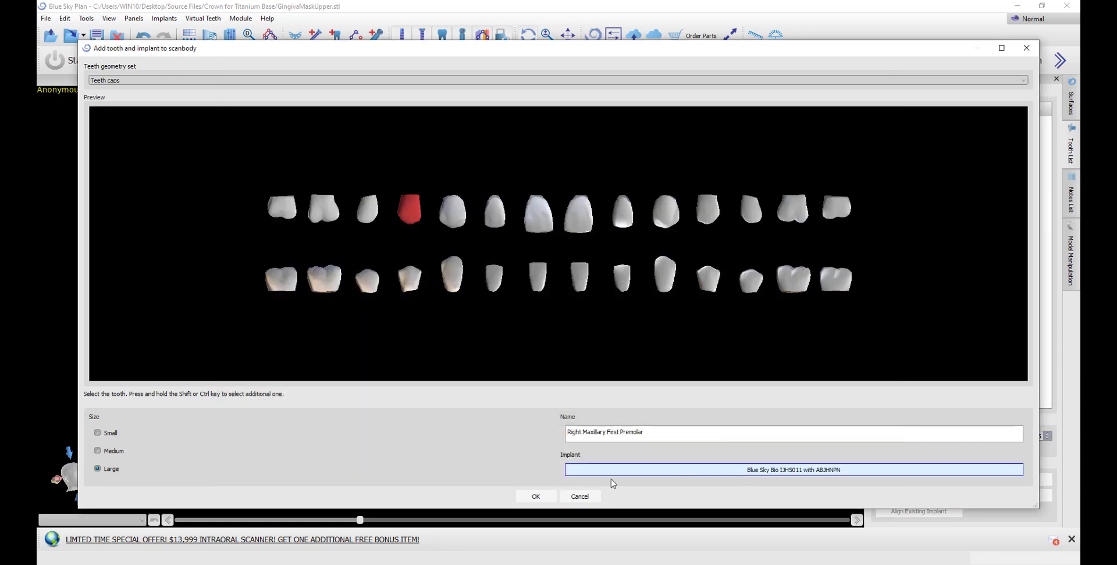
left_click(533, 498)
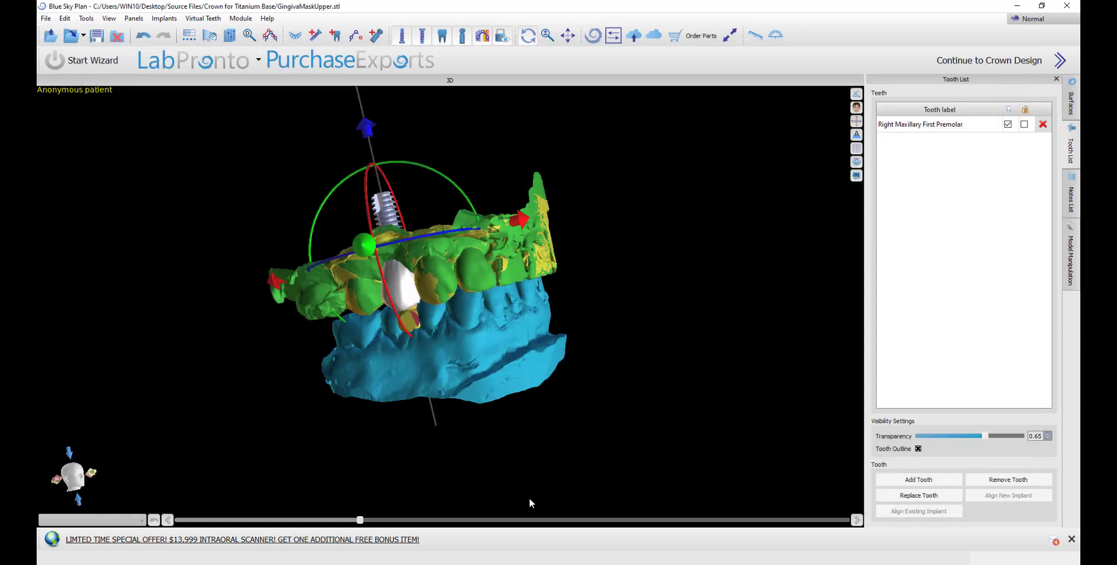
right_click_drag(504, 410, 588, 392)
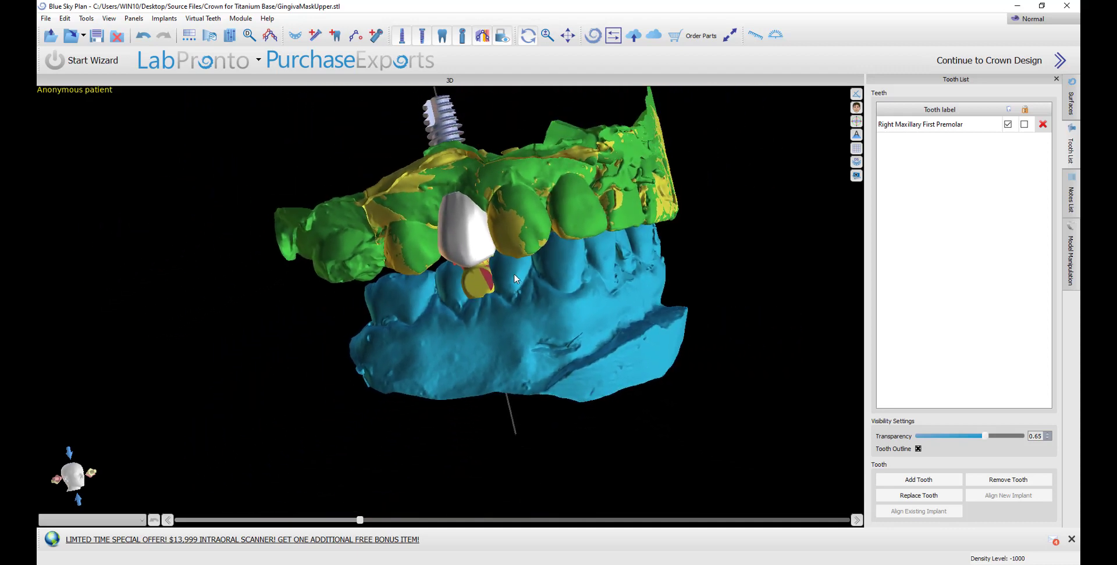
right_click_drag(357, 375, 328, 430)
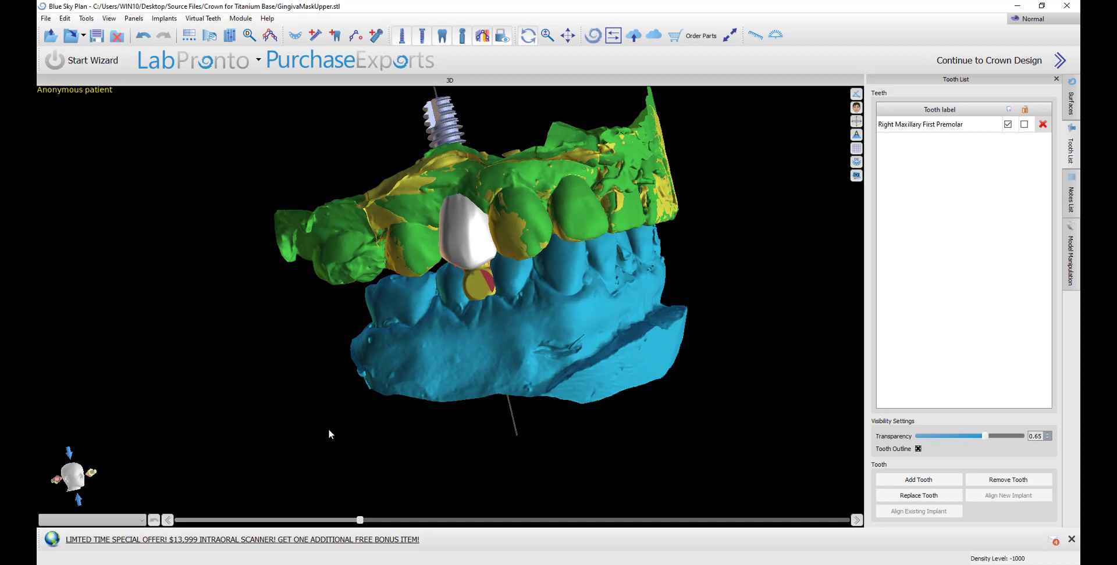
Hide the scan body and tilt the premolar implant and crown slightly
left_click(462, 37)
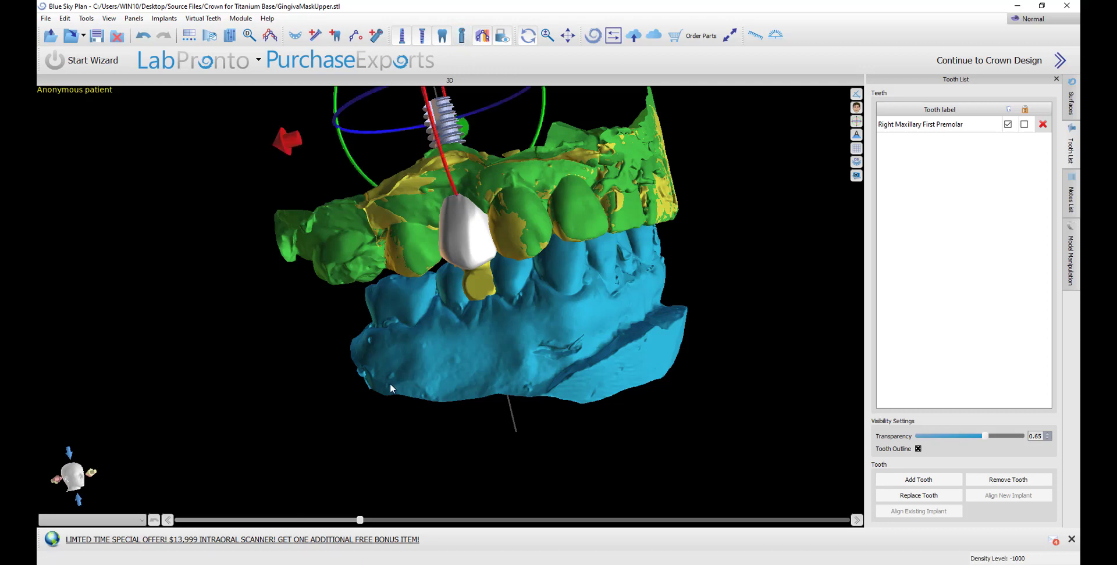
left_click(474, 246)
left_click_drag(463, 273, 349, 334)
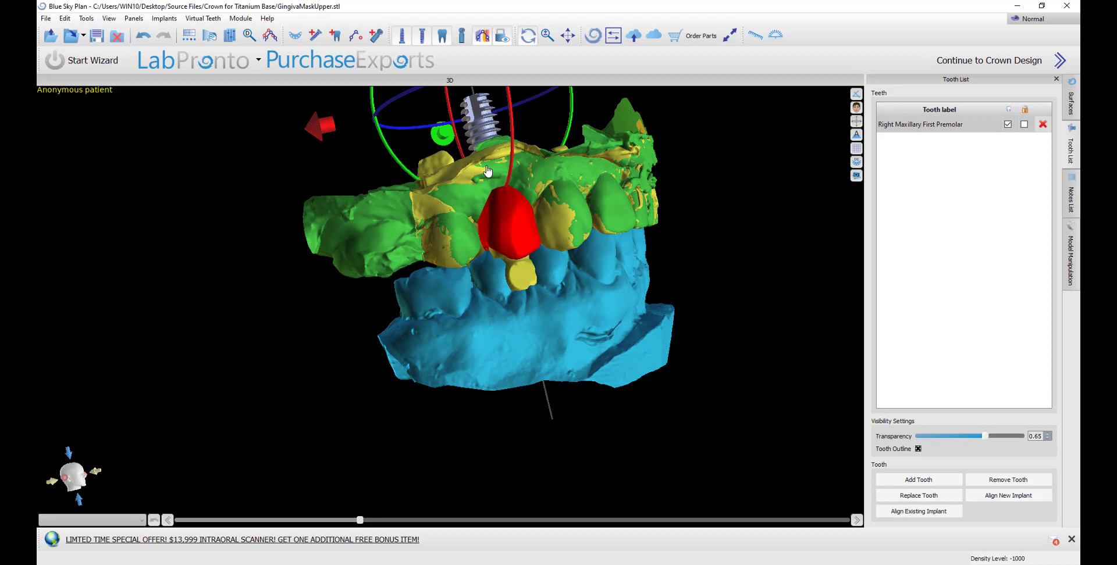
left_click_drag(491, 176, 510, 227)
Fine-tune the crown's tilt and check its alignment from several angles
left_click_drag(581, 454, 616, 430)
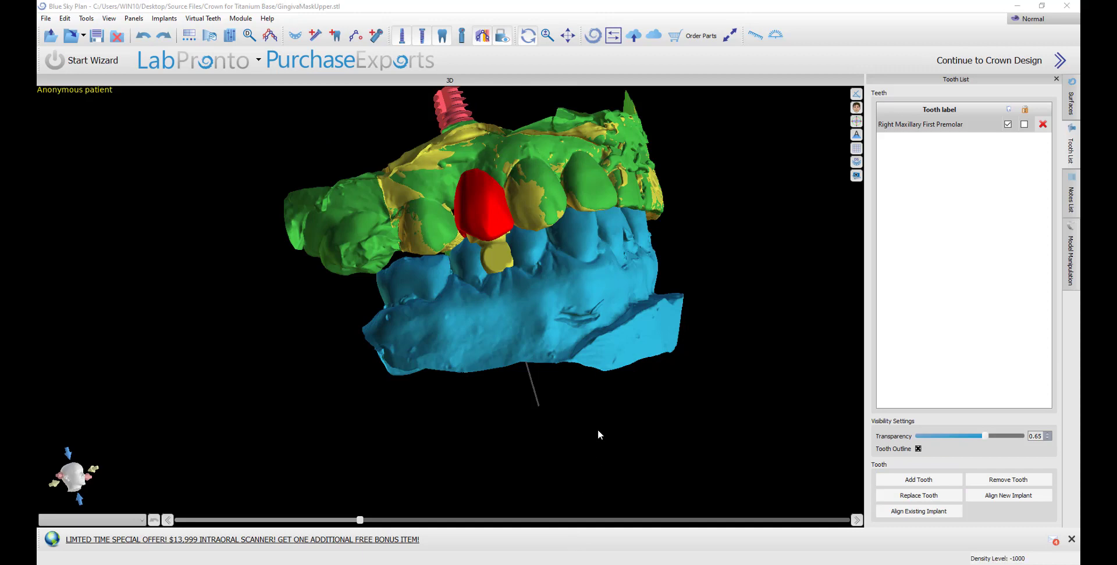
right_click_drag(598, 435, 598, 471)
left_click(497, 267)
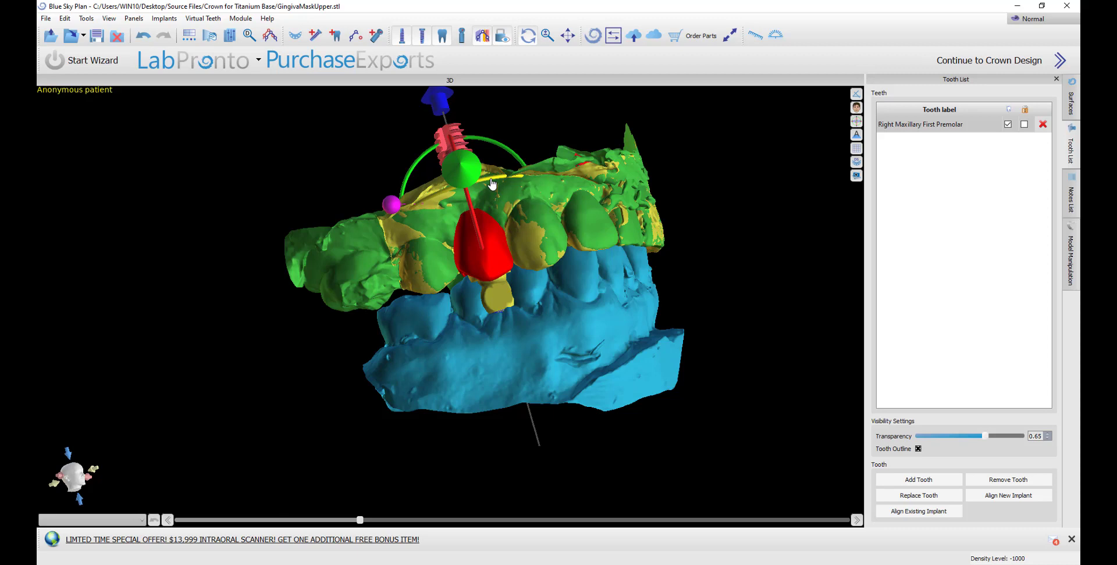
left_click_drag(492, 184, 487, 184)
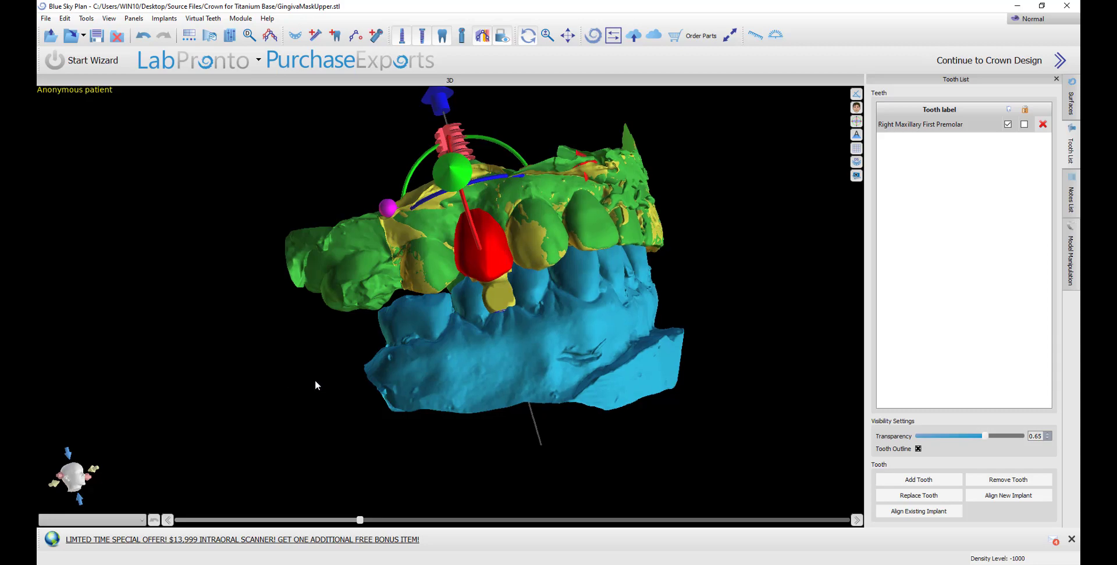
left_click_drag(315, 379, 547, 313)
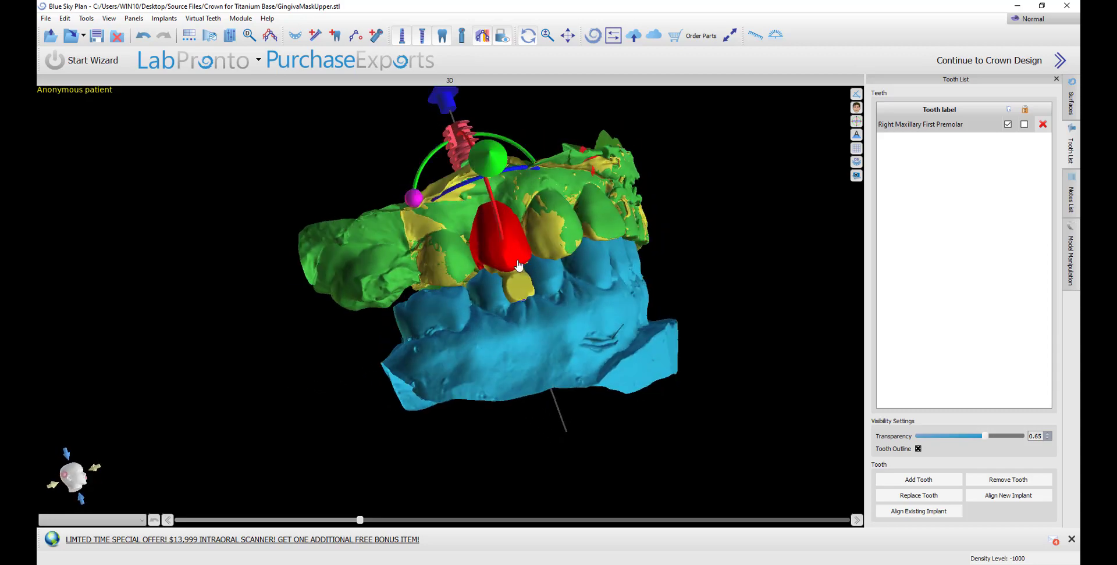
left_click_drag(692, 414, 711, 454)
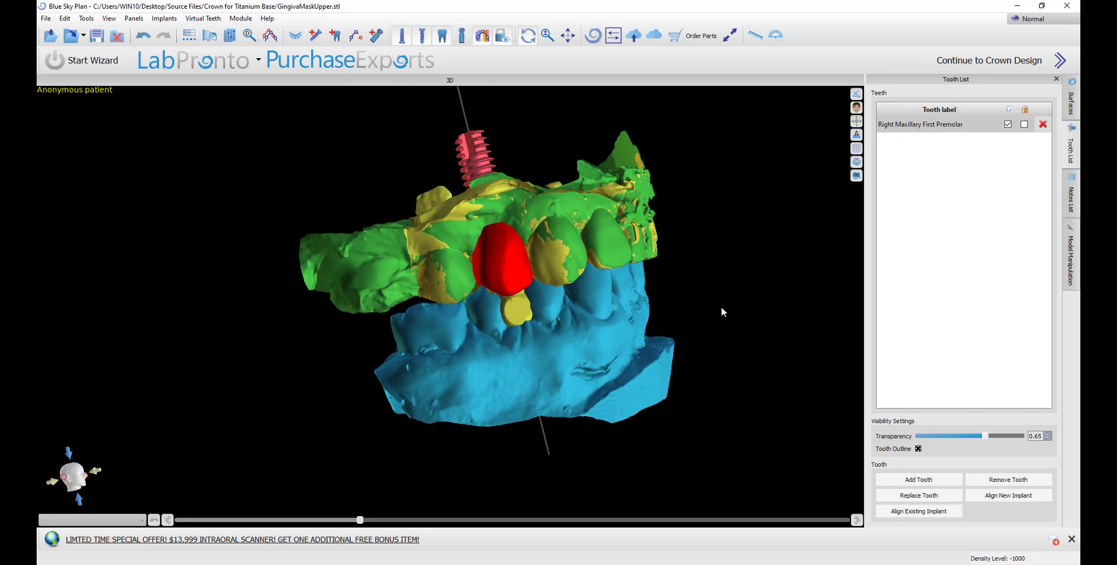
Proceed to the Crown Design stage of the plan
left_click(1016, 64)
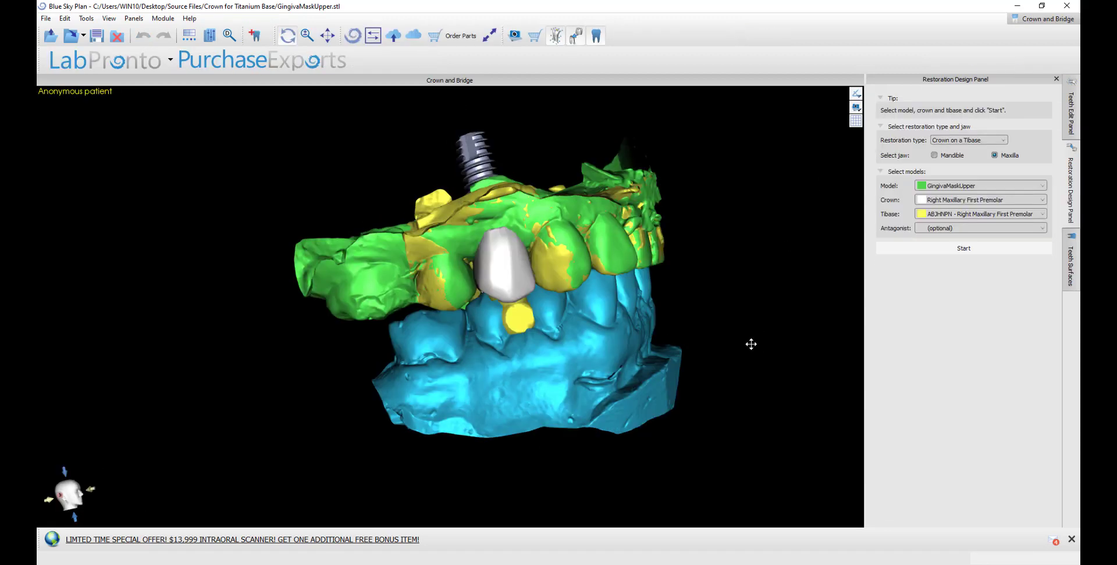
left_click_drag(751, 345, 713, 318)
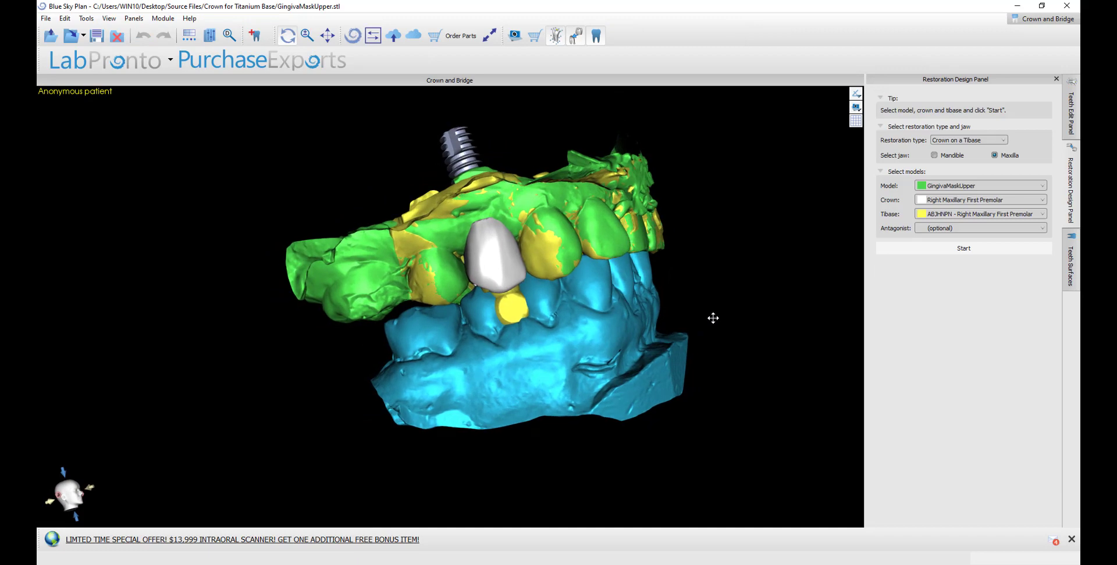
mouse_move(629, 455)
left_mouse_down()
mouse_move(605, 433)
mouse_move(613, 445)
left_mouse_up()
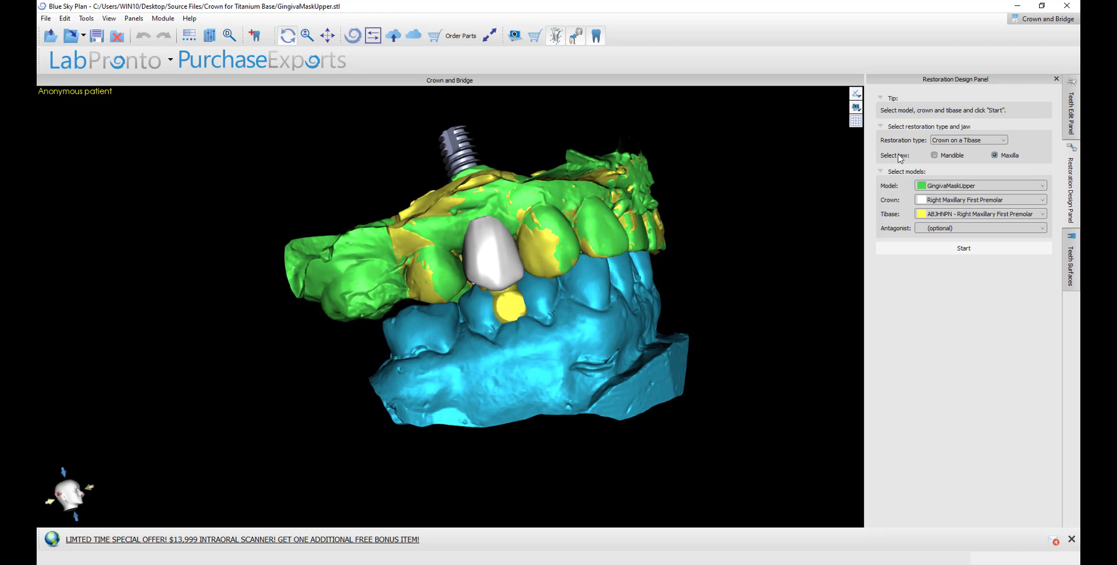
Set Crown on a Tibase with GingivaMaskUpper model, ABJHNPN Tibase, and LowerJaw as antagonist
left_click(967, 140)
left_click(966, 142)
scroll(756, 375, "up", 1)
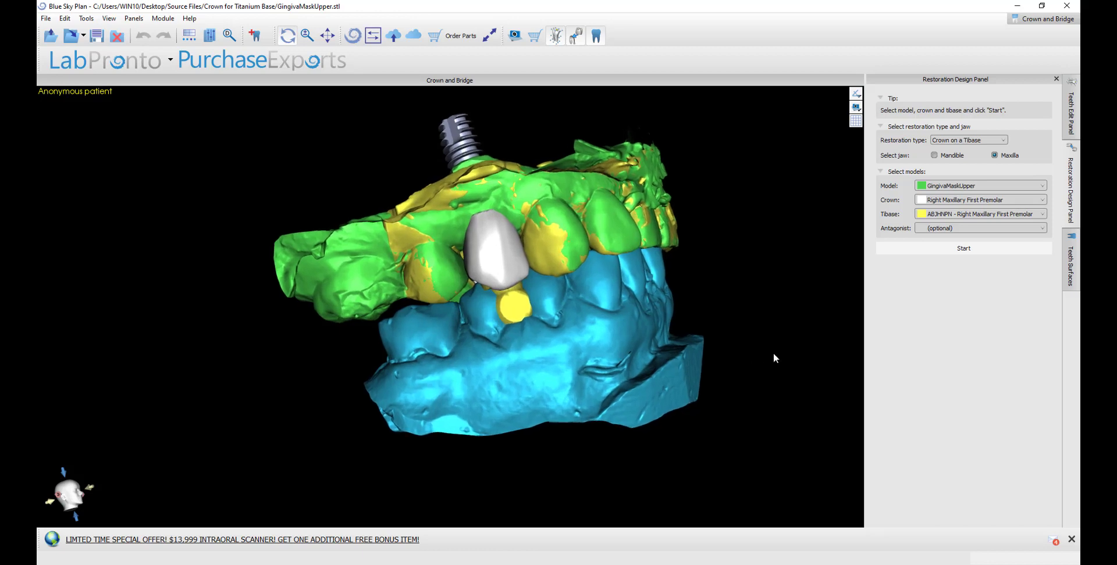
left_click(941, 188)
left_click(941, 187)
left_click(948, 215)
left_click(949, 217)
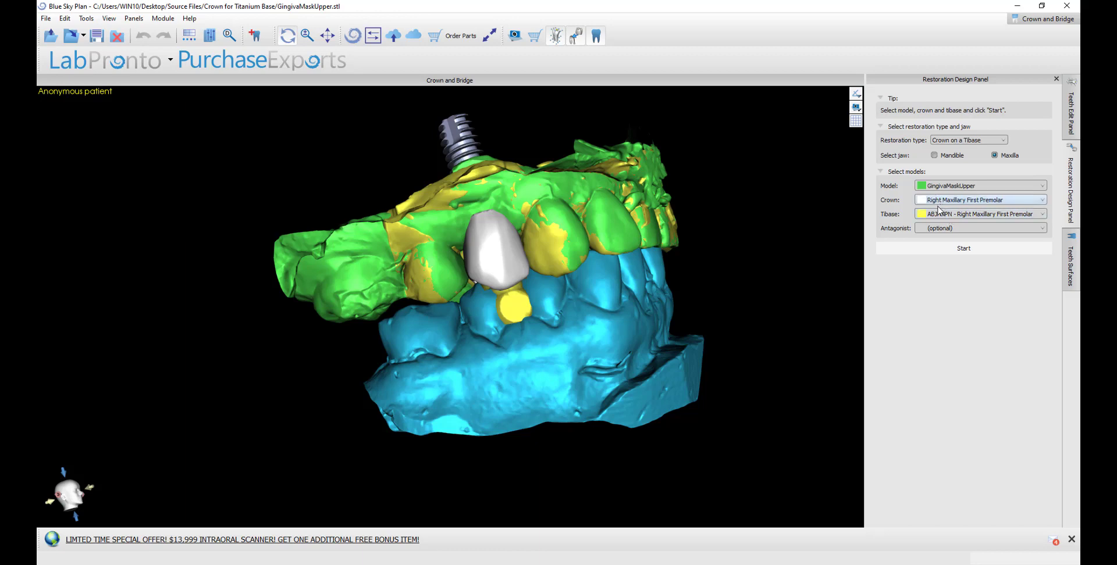
left_click(941, 229)
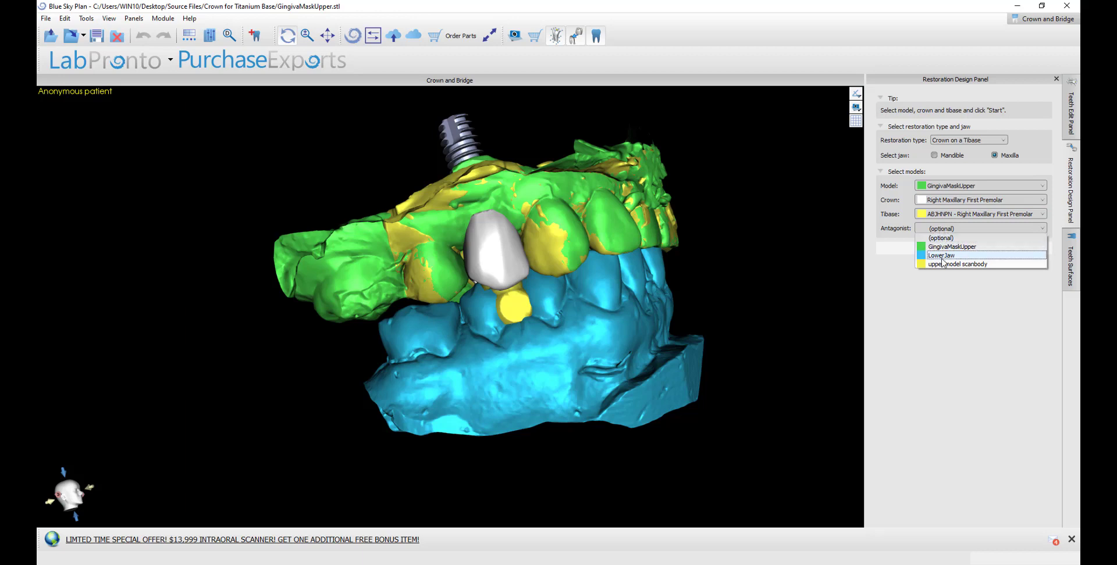
left_click(942, 256)
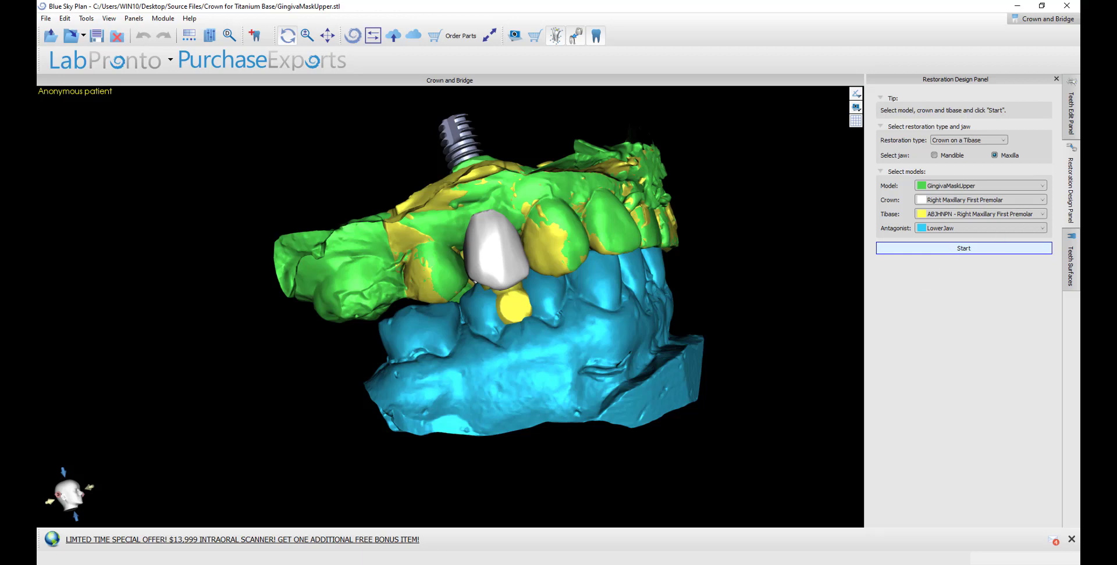
Start the custom crown, set its insertion direction from an occlusal view, and advance to step 2/5
left_click(963, 248)
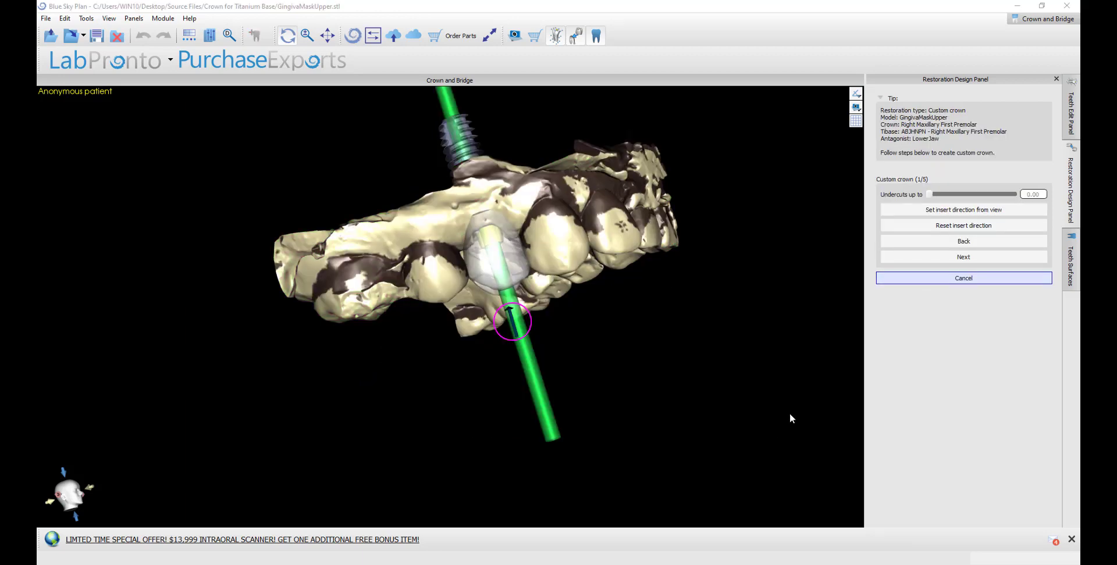
left_click_drag(793, 381, 630, 339)
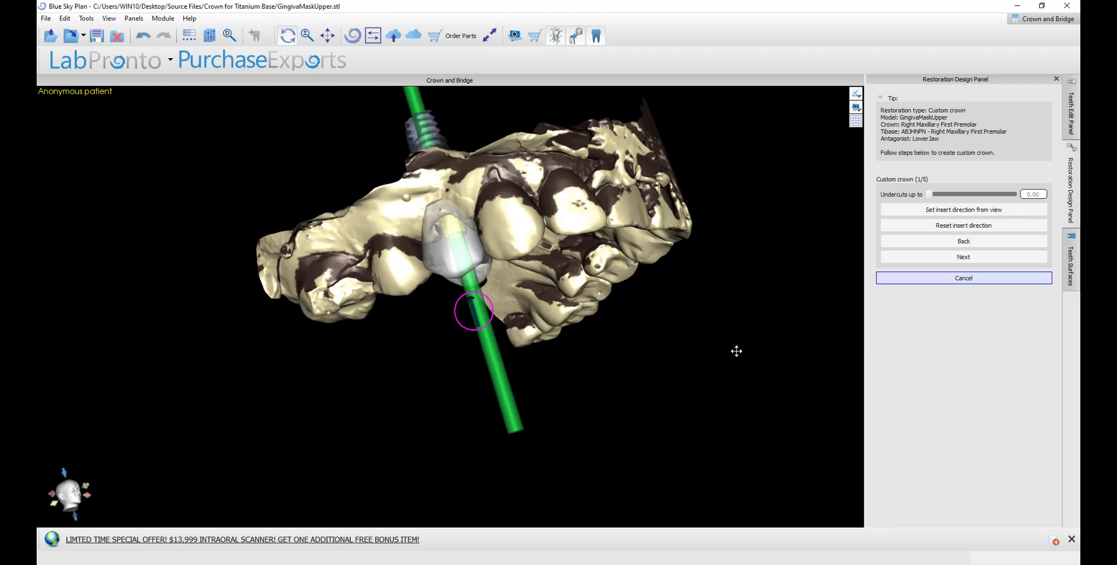
left_click_drag(735, 351, 919, 244)
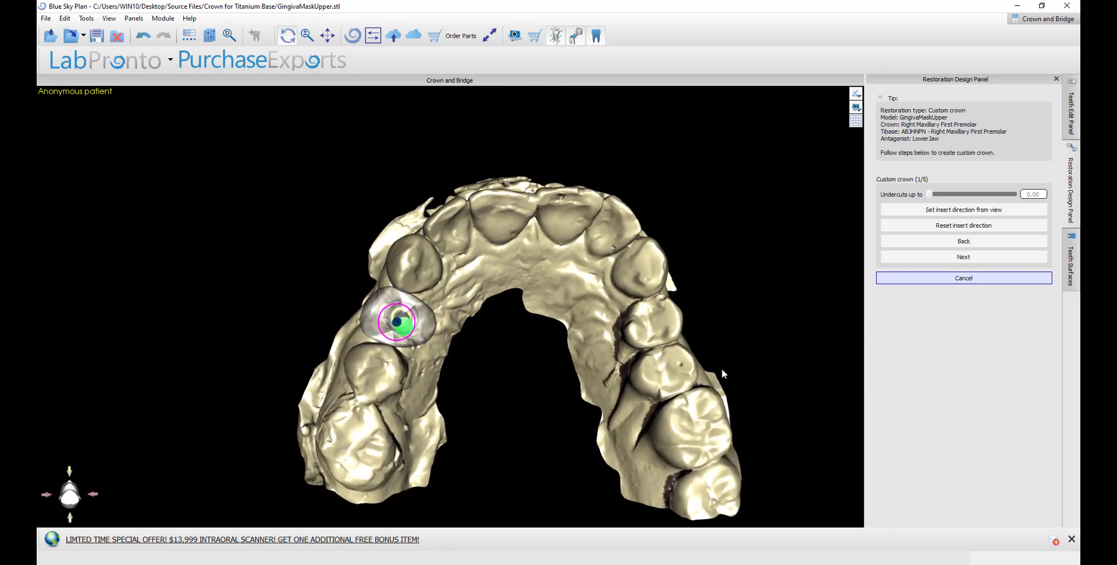
left_click(970, 211)
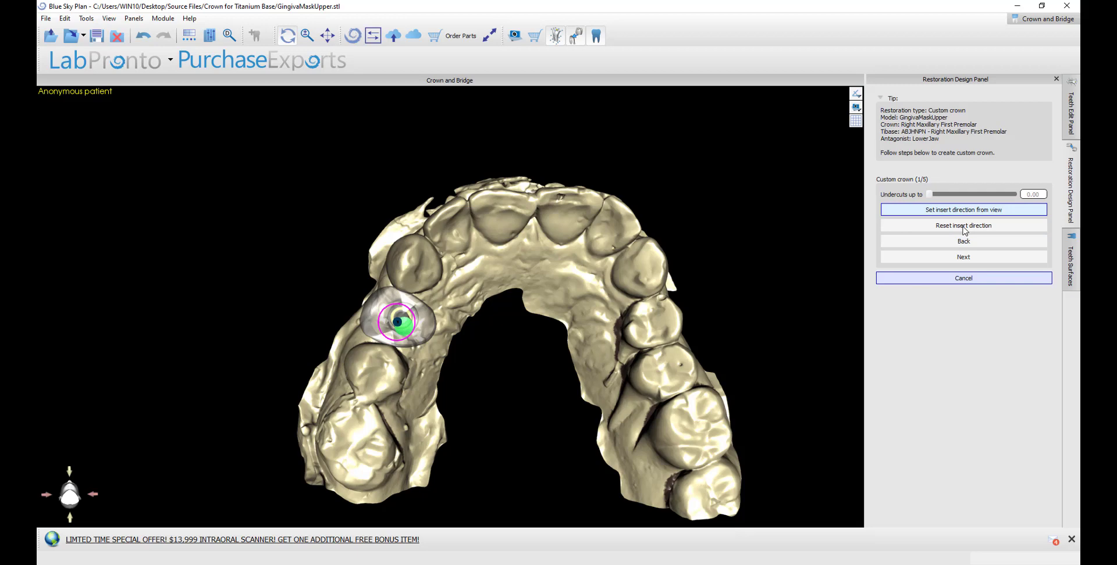
left_click(957, 261)
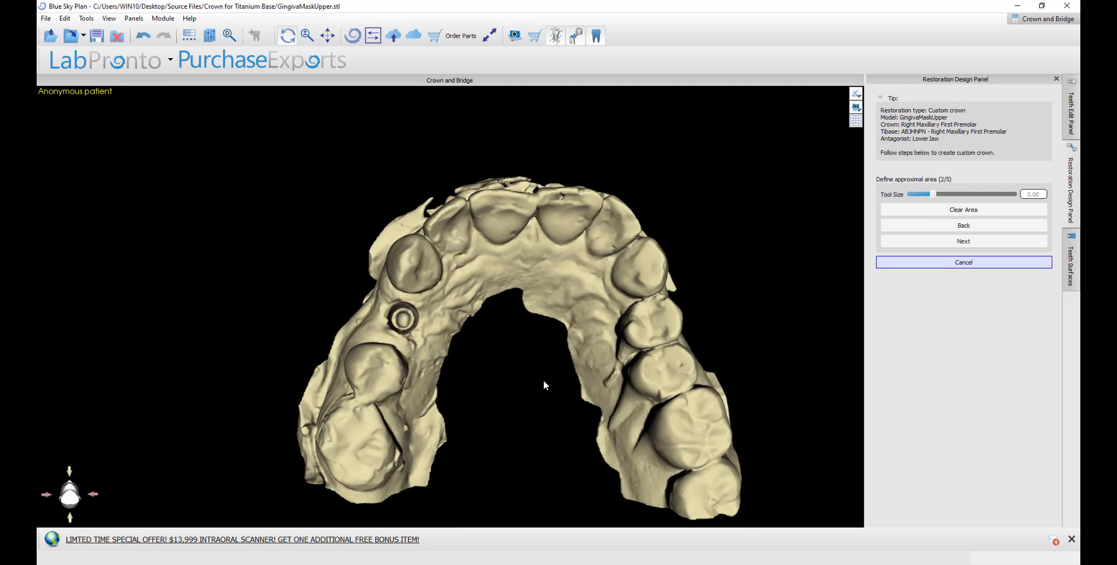
Rotate and enlarge the arch to inspect the implant site from several angles, ending with a side view
right_click_drag(543, 383, 498, 403)
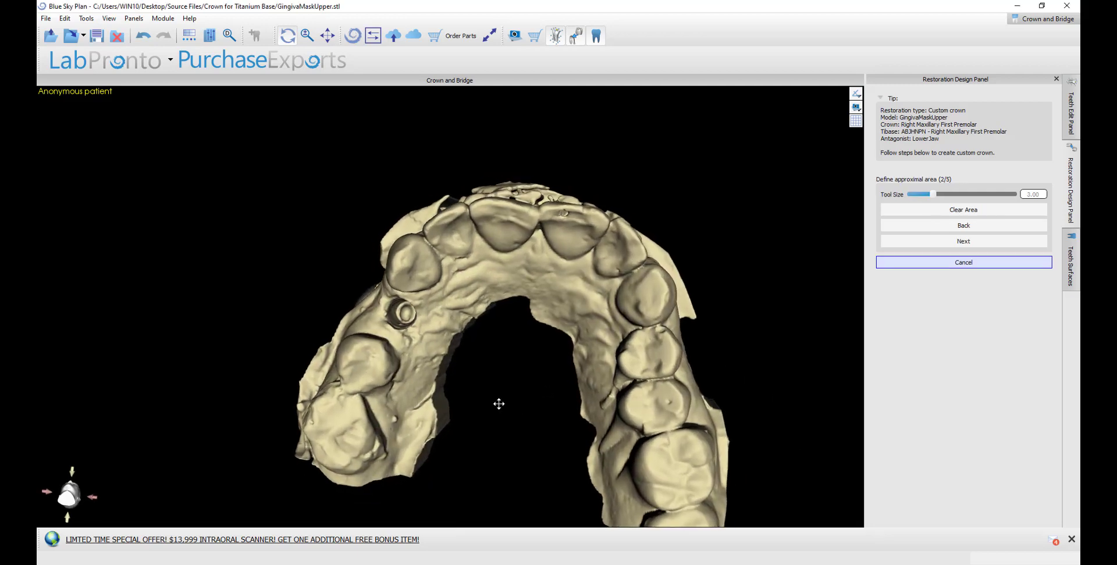
right_click_drag(496, 439, 441, 409)
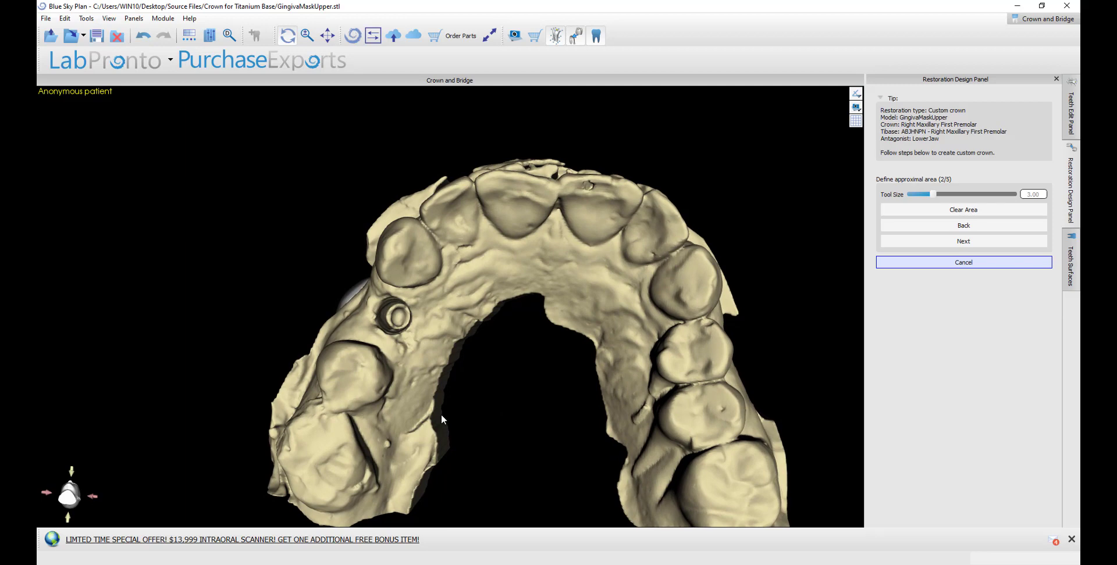
mouse_move(483, 401)
right_mouse_down()
mouse_move(501, 366)
mouse_move(551, 379)
mouse_move(522, 448)
right_mouse_up()
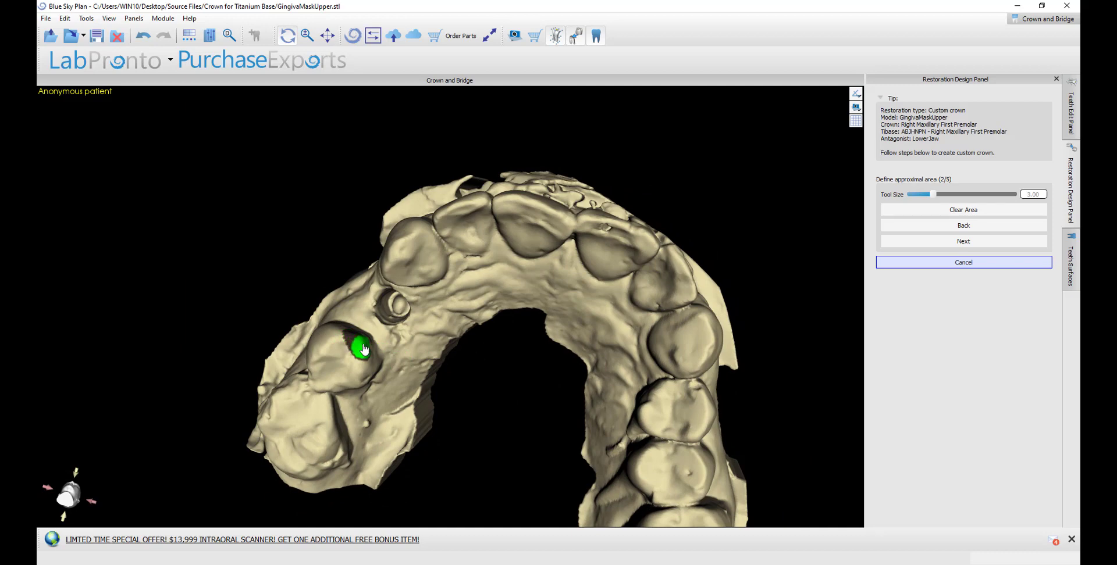
mouse_move(361, 348)
right_mouse_down()
mouse_move(452, 342)
mouse_move(451, 280)
right_mouse_up()
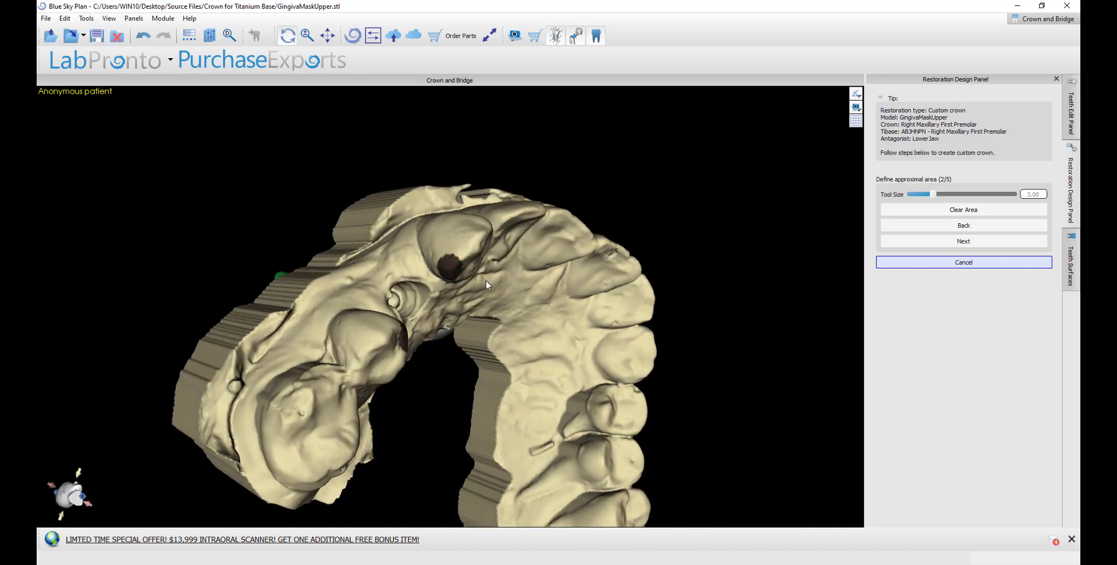
mouse_move(754, 327)
right_mouse_down()
mouse_move(570, 319)
mouse_move(516, 332)
mouse_move(530, 326)
right_mouse_up()
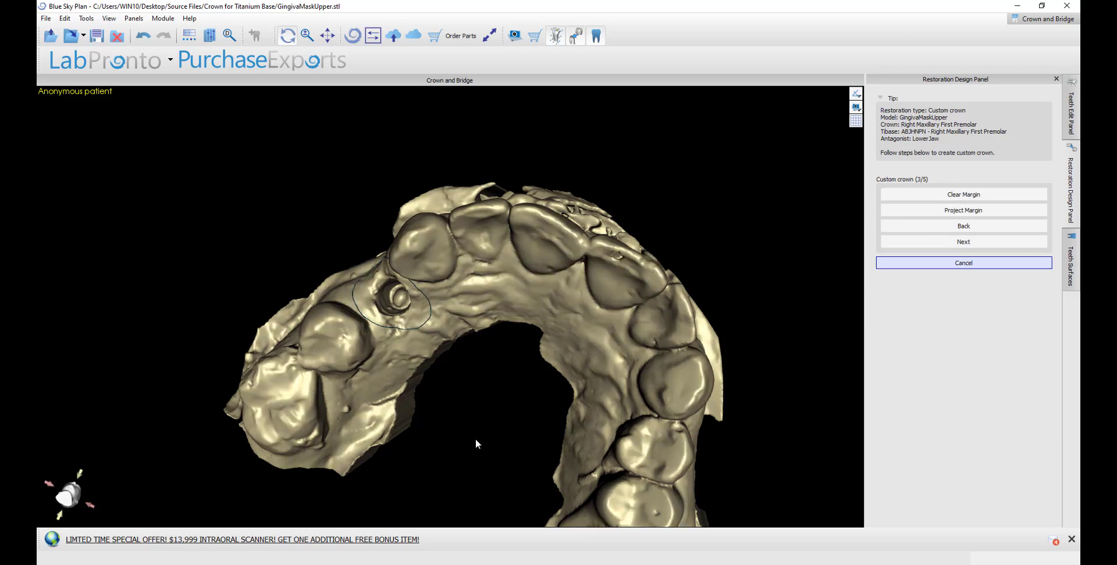
Try reshaping the existing margin curve inward near the implant ring
left_click_drag(473, 459, 427, 413)
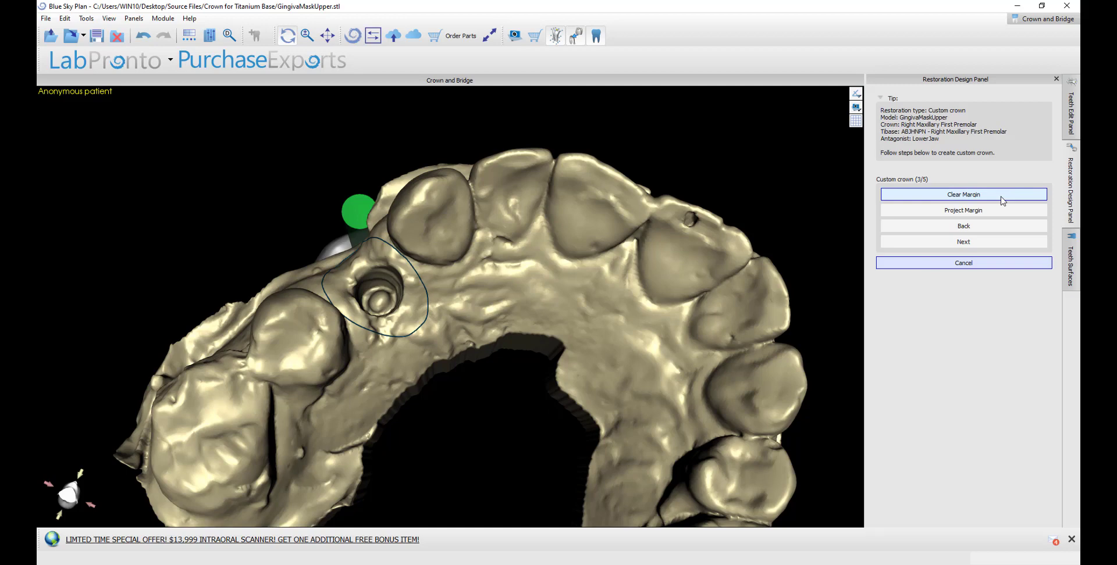
left_click(384, 335)
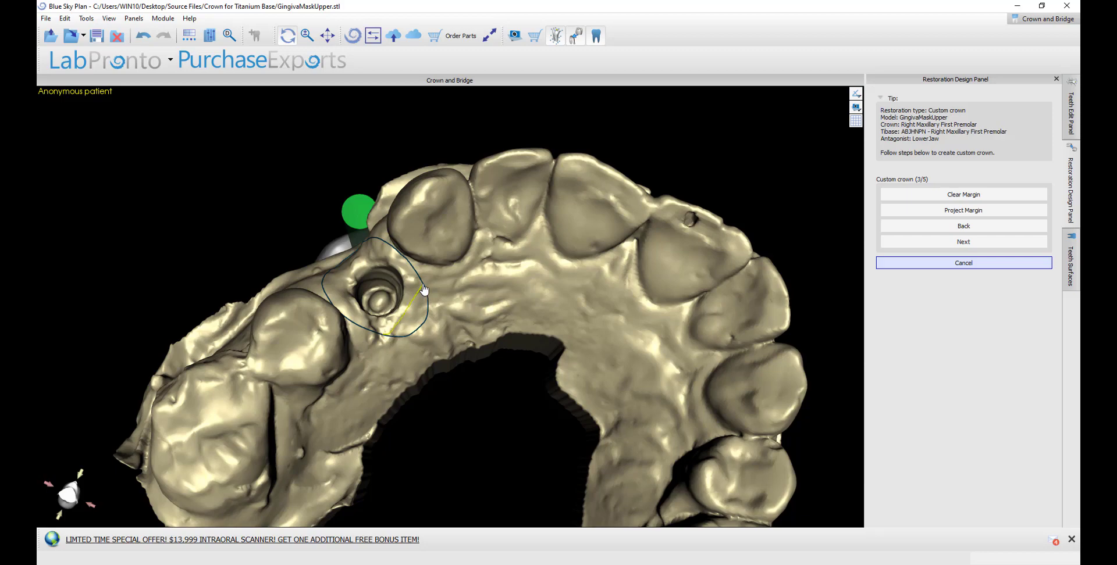
right_click_drag(367, 395, 336, 347)
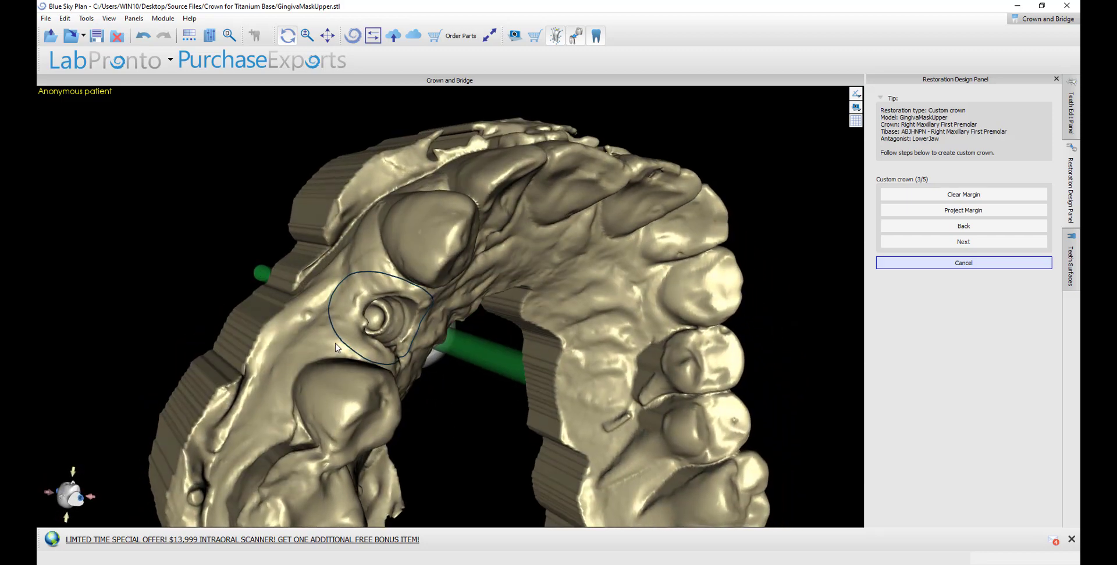
mouse_move(337, 338)
left_mouse_down()
mouse_move(351, 284)
mouse_move(366, 278)
left_mouse_up()
right_click_drag(574, 449, 357, 325)
Clear the margin, draw a new closed margin around the implant ring, and generate the crown
left_click(957, 197)
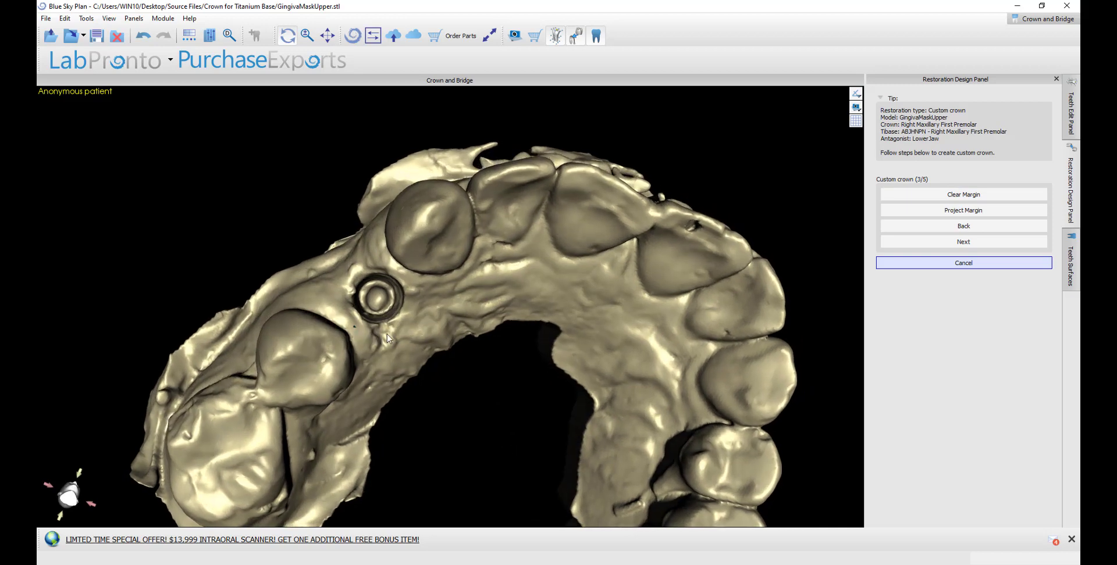
left_click_drag(371, 334, 405, 319)
left_click_drag(358, 269, 344, 316)
left_click_drag(353, 330, 356, 332)
scroll(392, 382, "up", 2)
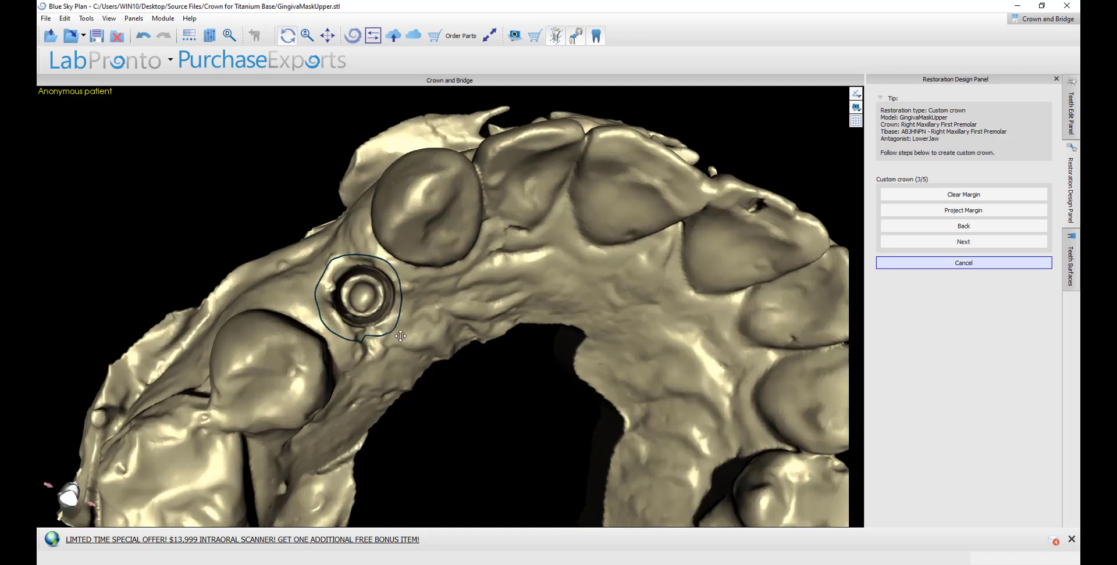
left_click_drag(361, 343, 378, 342)
right_click_drag(561, 422, 544, 399)
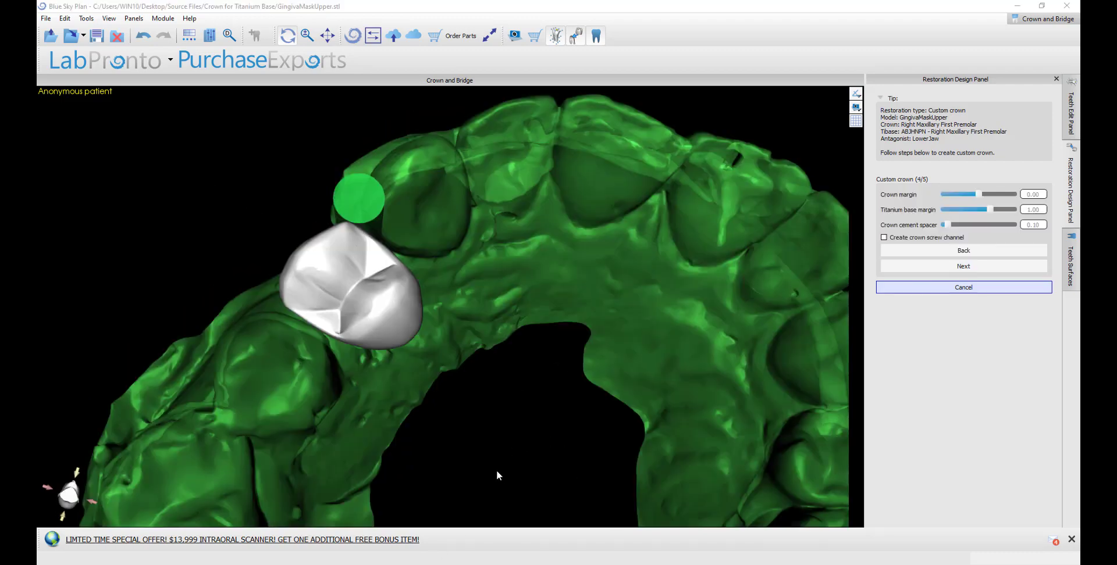
right_click_drag(499, 473, 469, 277)
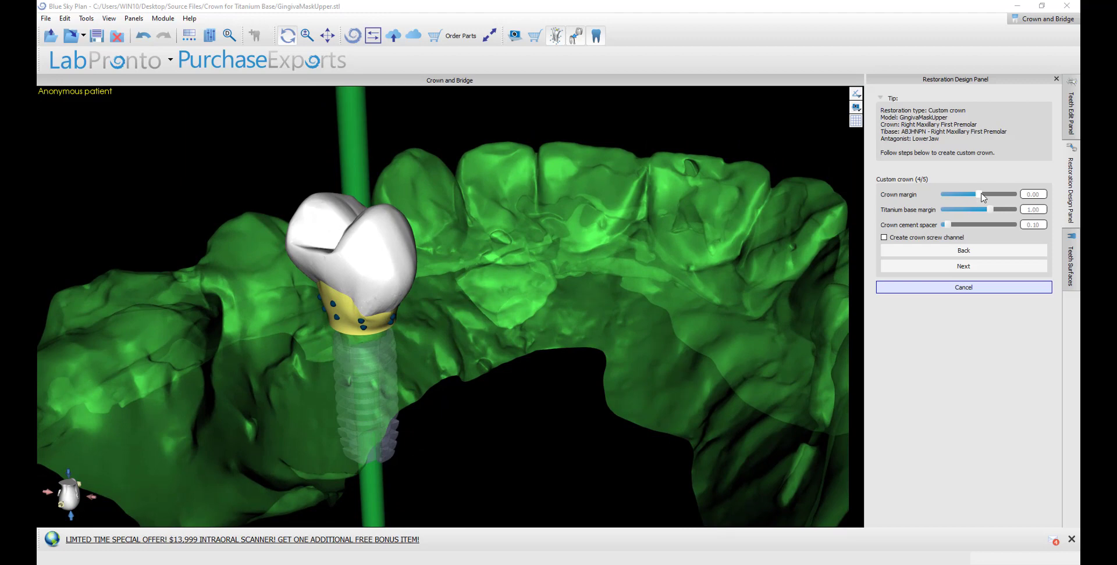
Set the crown margin to -0.50 and the titanium base margin to -0.25
mouse_move(978, 195)
left_mouse_down()
mouse_move(954, 198)
mouse_move(988, 199)
mouse_move(975, 199)
left_mouse_up()
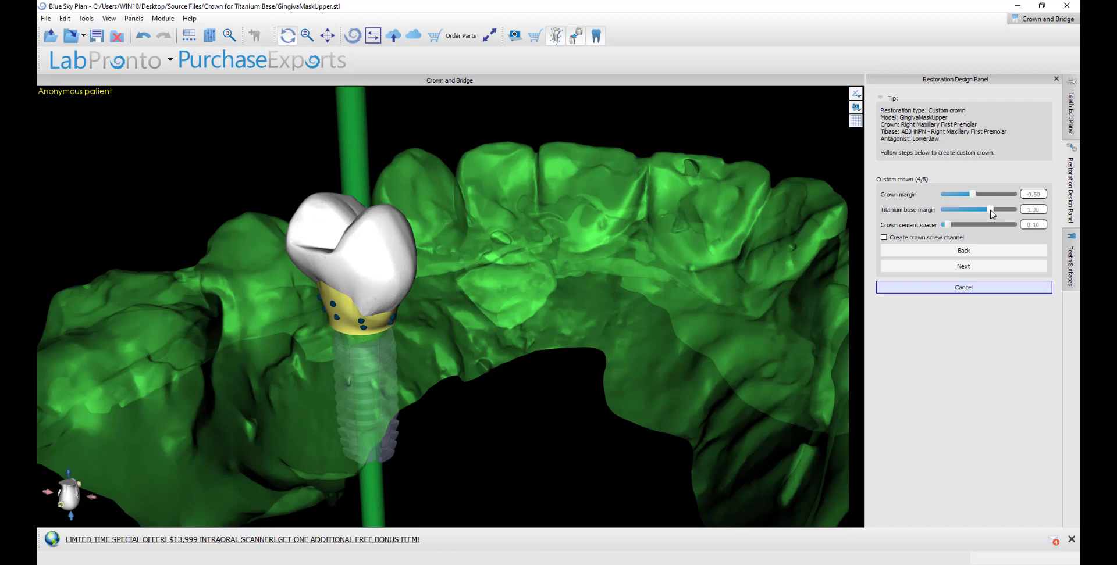
mouse_move(991, 210)
left_mouse_down()
mouse_move(964, 210)
mouse_move(978, 214)
left_mouse_up()
scroll(407, 395, "up", 5)
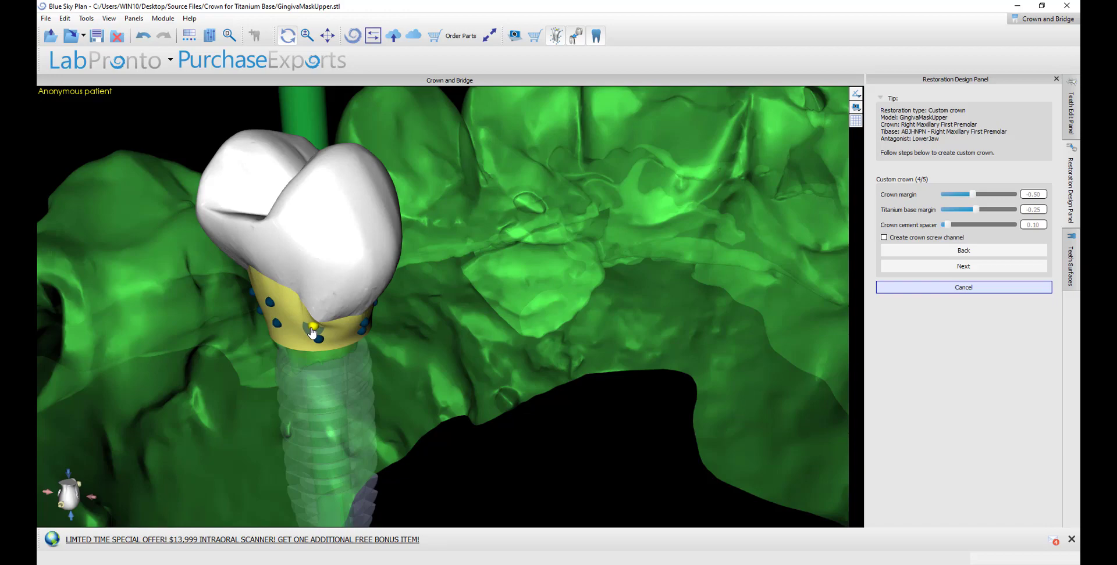
Nudge a titanium base control point down-left and check the crown from other angles
right_click_drag(312, 331, 359, 314)
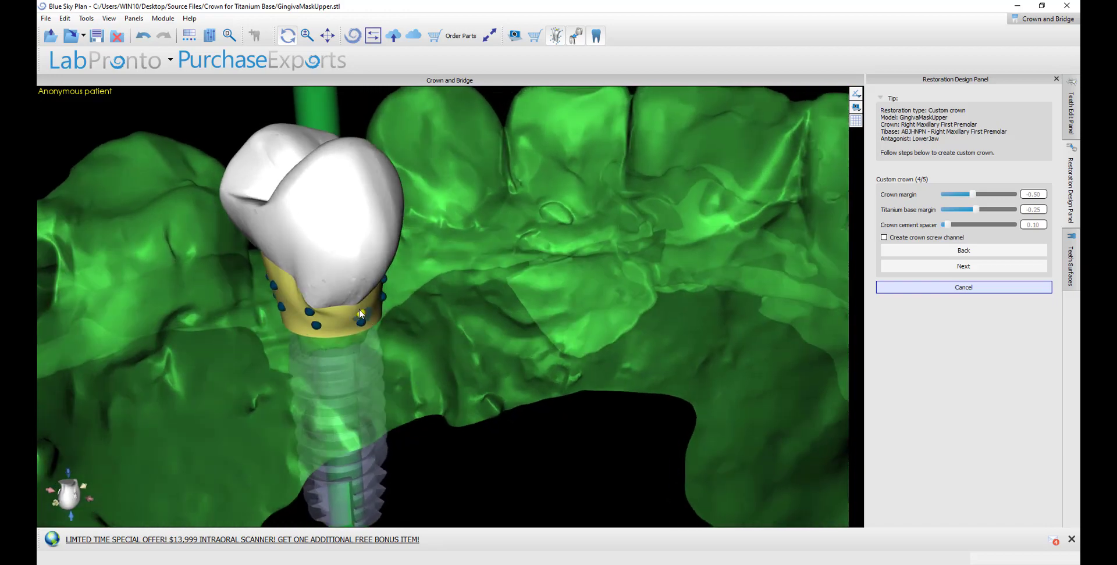
right_click_drag(209, 395, 334, 395)
left_click_drag(283, 333, 281, 336)
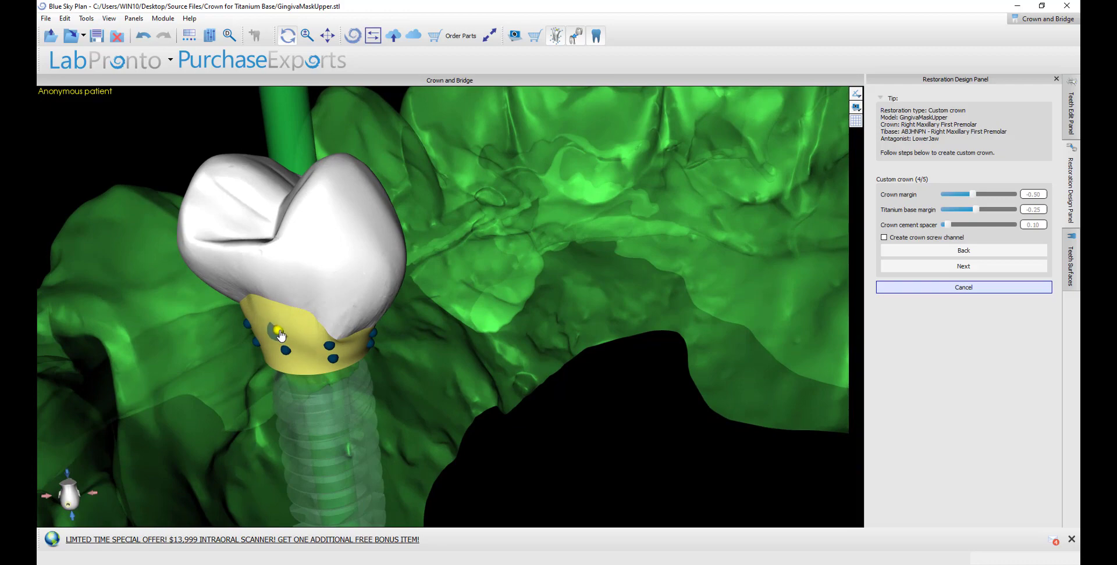
right_click_drag(656, 405, 533, 385)
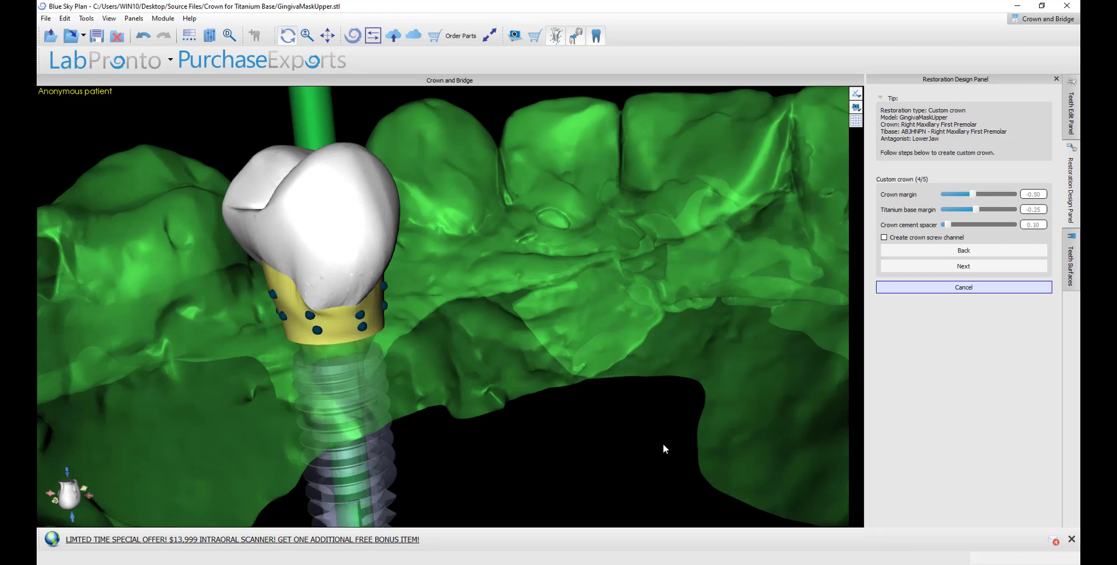
right_click_drag(663, 448, 683, 403)
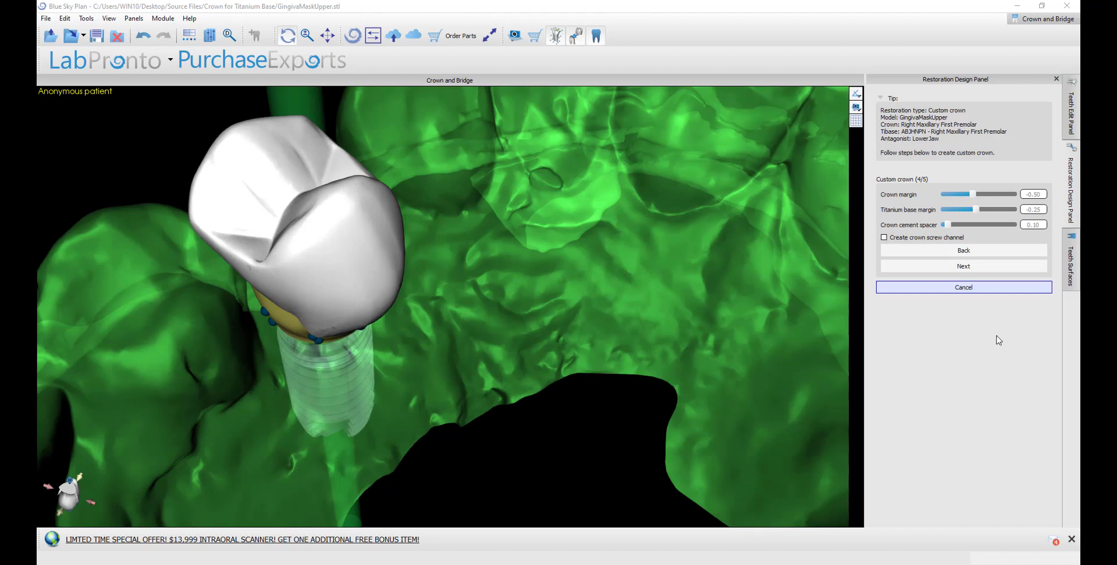
Advance to Cut intersections (5/5), then reshape and smooth the crown's lower part with Add/Remove and Smooth brushes
left_click(984, 269)
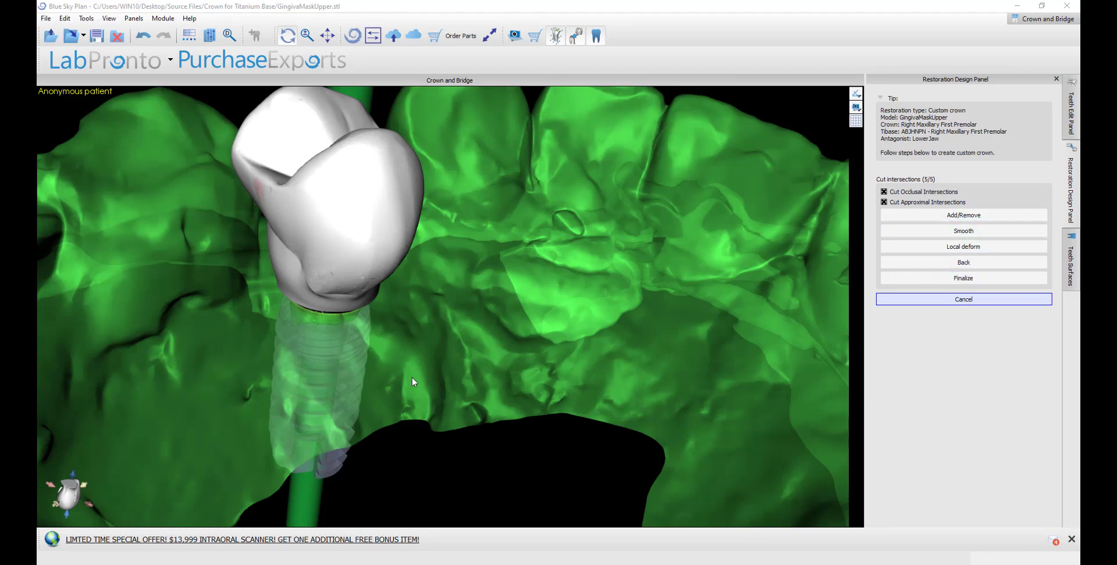
left_click_drag(411, 383, 351, 260)
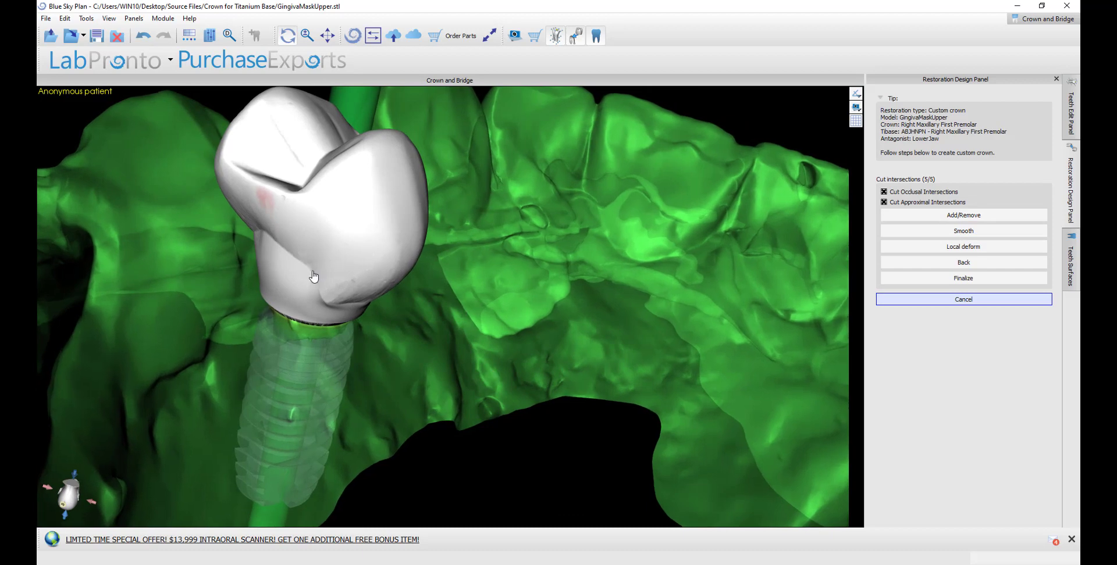
left_click(998, 216)
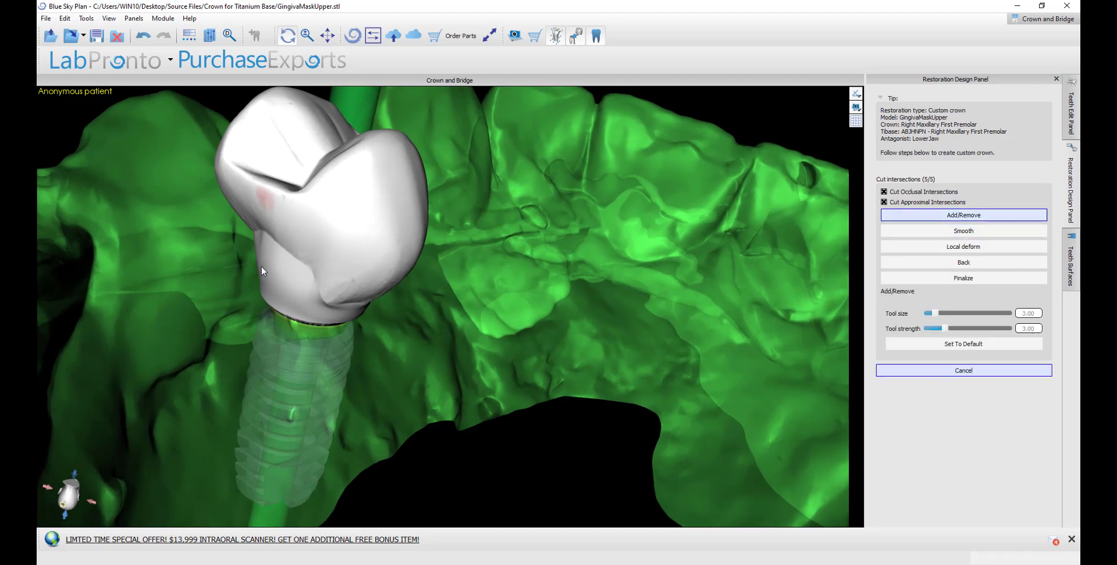
mouse_move(262, 271)
left_mouse_down()
mouse_move(310, 256)
mouse_move(310, 267)
mouse_move(297, 260)
mouse_move(307, 284)
mouse_move(262, 239)
mouse_move(283, 267)
left_mouse_up()
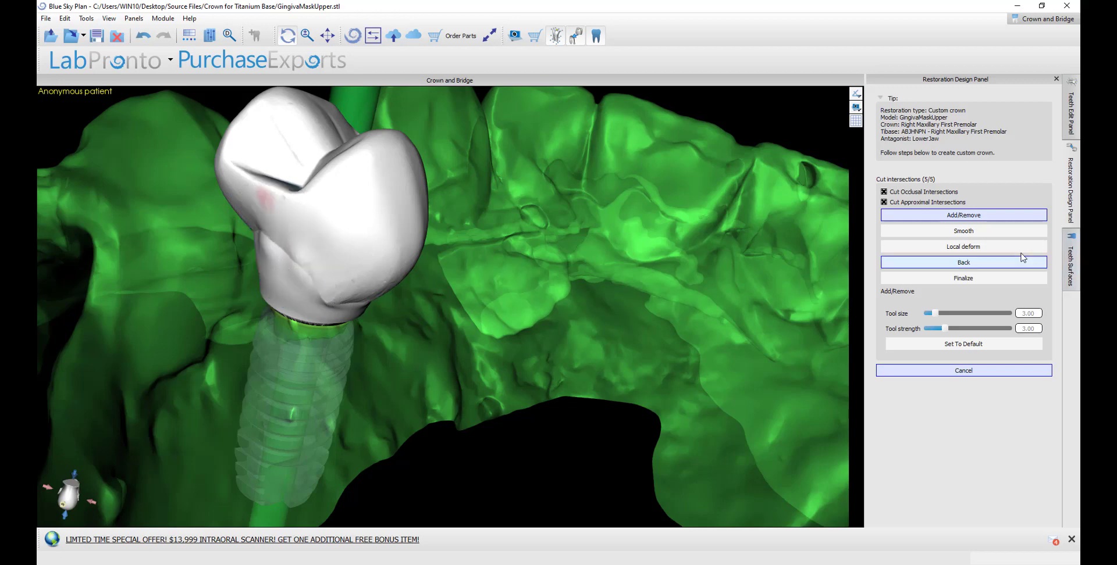
left_click(1002, 233)
mouse_move(288, 273)
left_mouse_down()
mouse_move(282, 242)
mouse_move(268, 283)
mouse_move(271, 234)
mouse_move(255, 241)
mouse_move(253, 224)
mouse_move(256, 241)
mouse_move(310, 263)
mouse_move(309, 291)
mouse_move(344, 301)
mouse_move(316, 295)
mouse_move(397, 296)
left_mouse_up()
Locally deform the crown's upper-left part at tool size 3.00, then inspect it against the gum
left_click(983, 249)
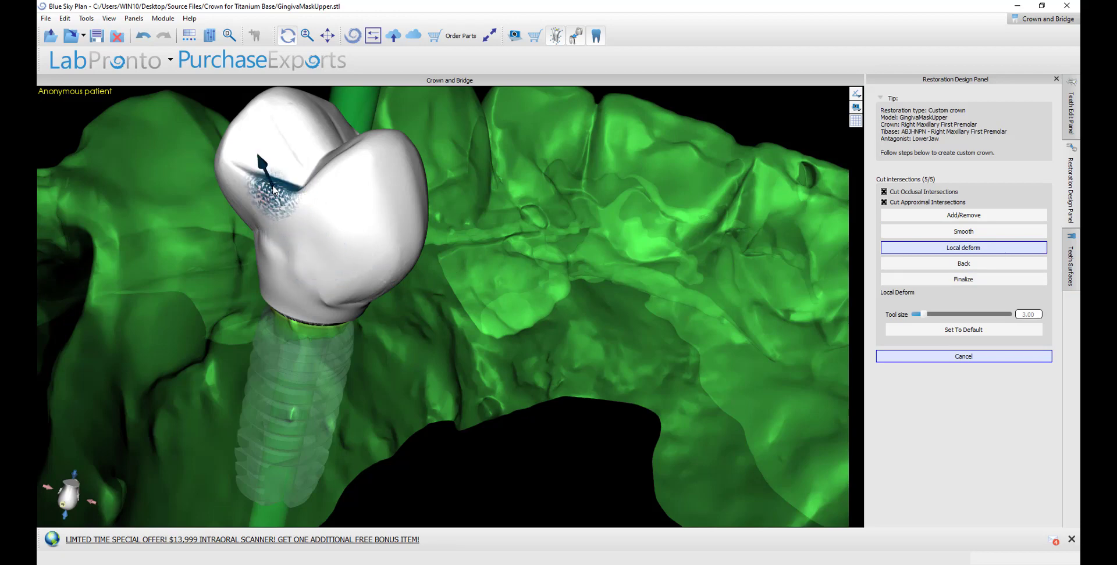
left_click_drag(275, 187, 246, 178)
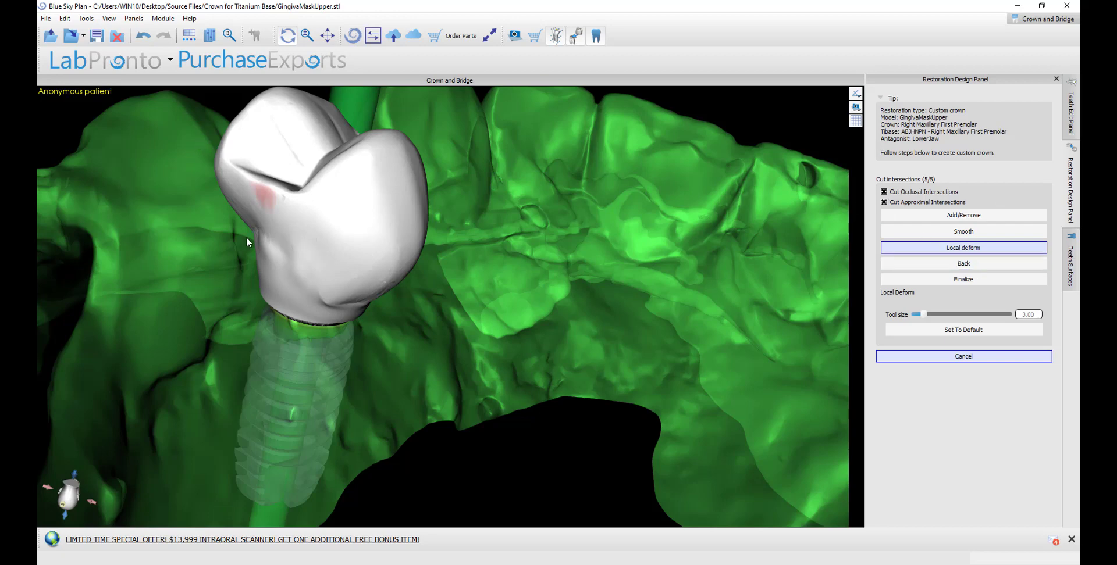
right_click_drag(277, 323, 253, 313)
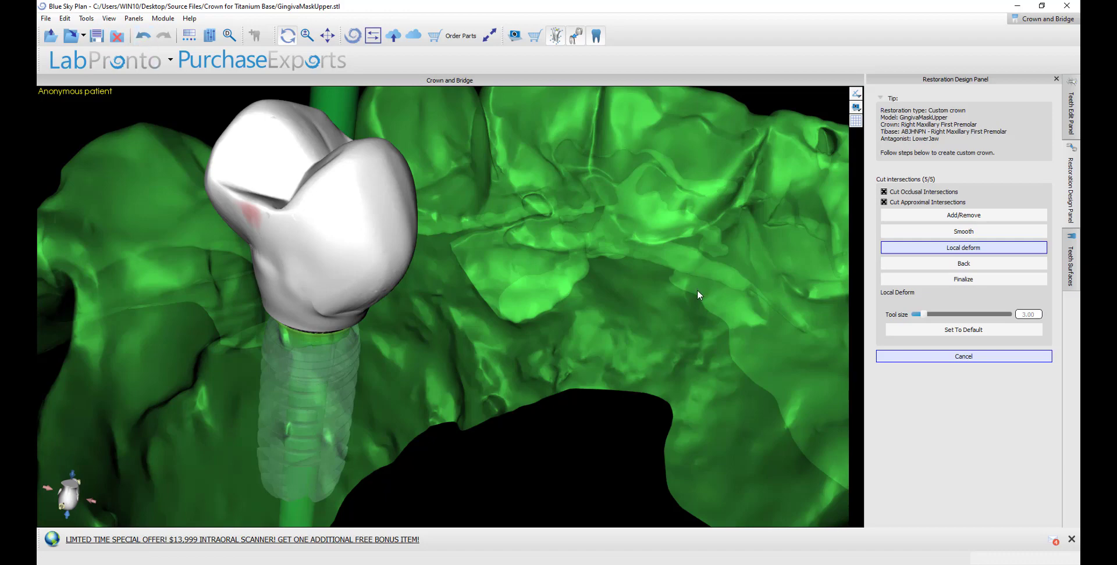
right_click_drag(593, 302, 175, 291)
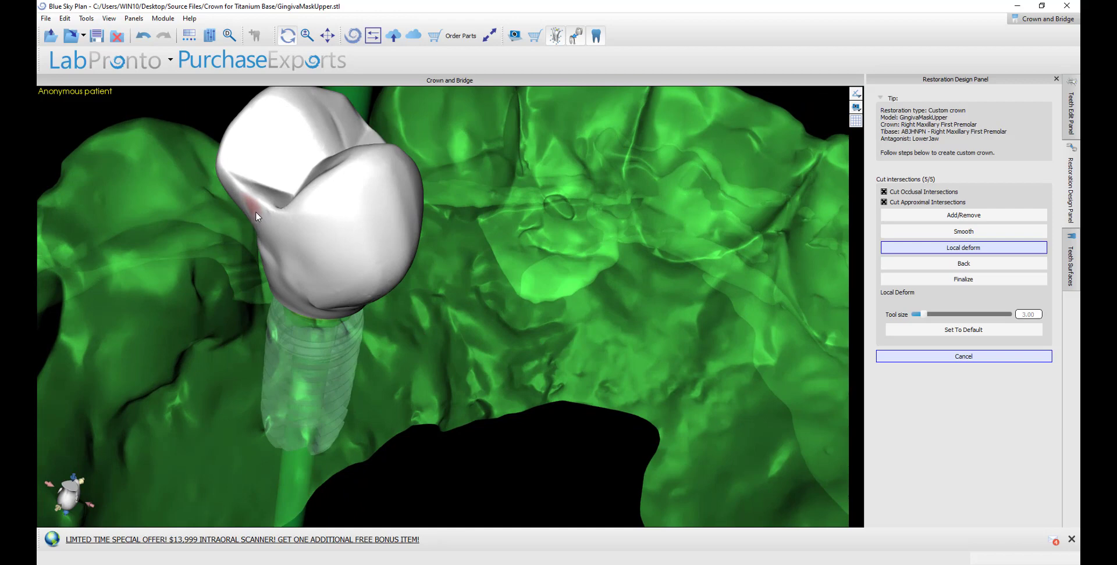
scroll(464, 317, "up", 3)
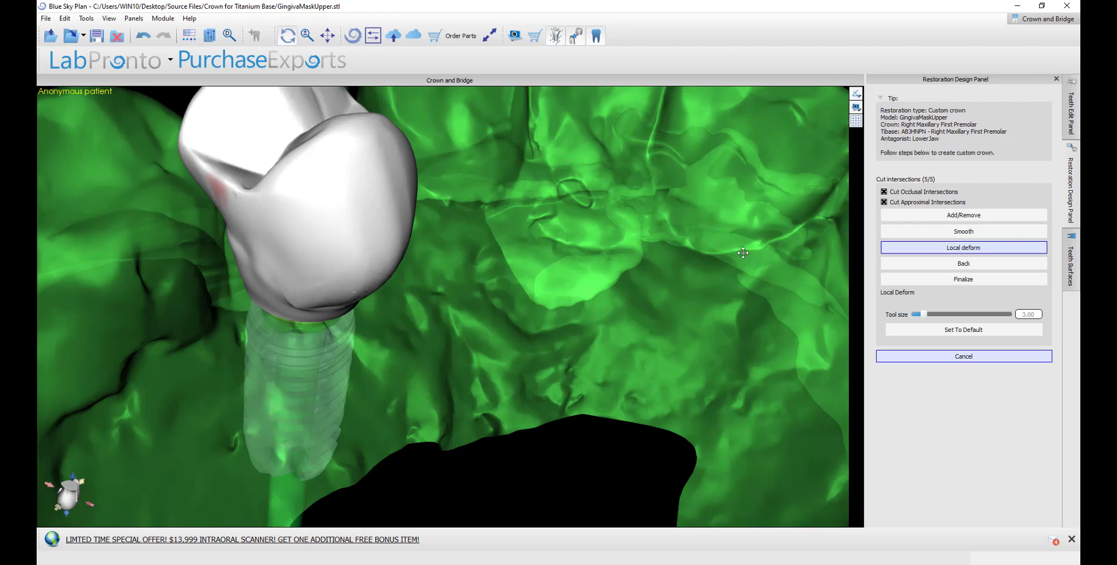
mouse_move(742, 251)
right_mouse_down()
mouse_move(725, 260)
mouse_move(737, 259)
right_mouse_up()
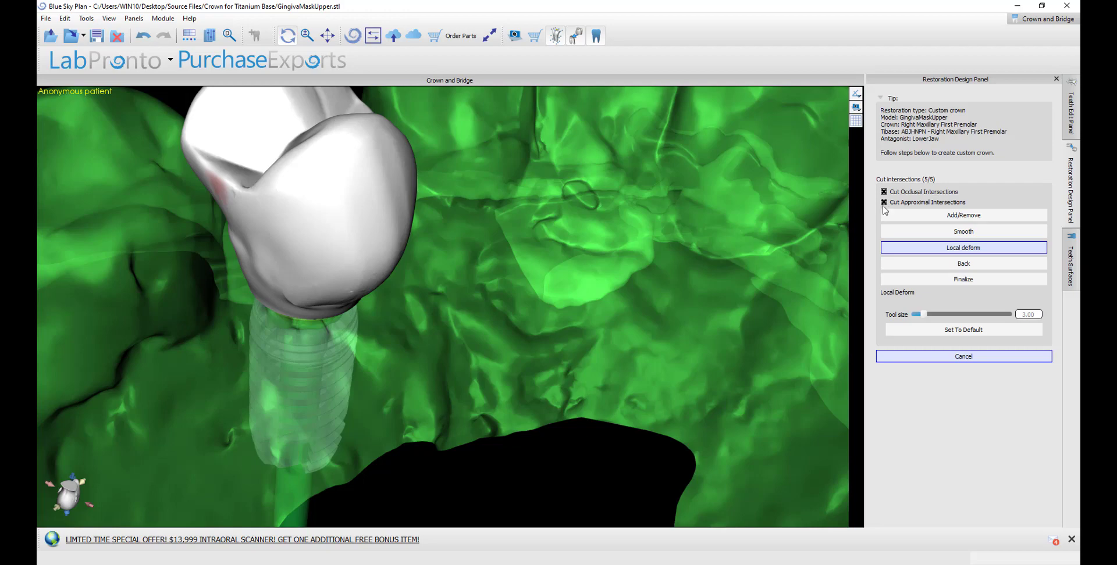
right_click_drag(536, 185, 571, 202)
right_click_drag(495, 407, 454, 379)
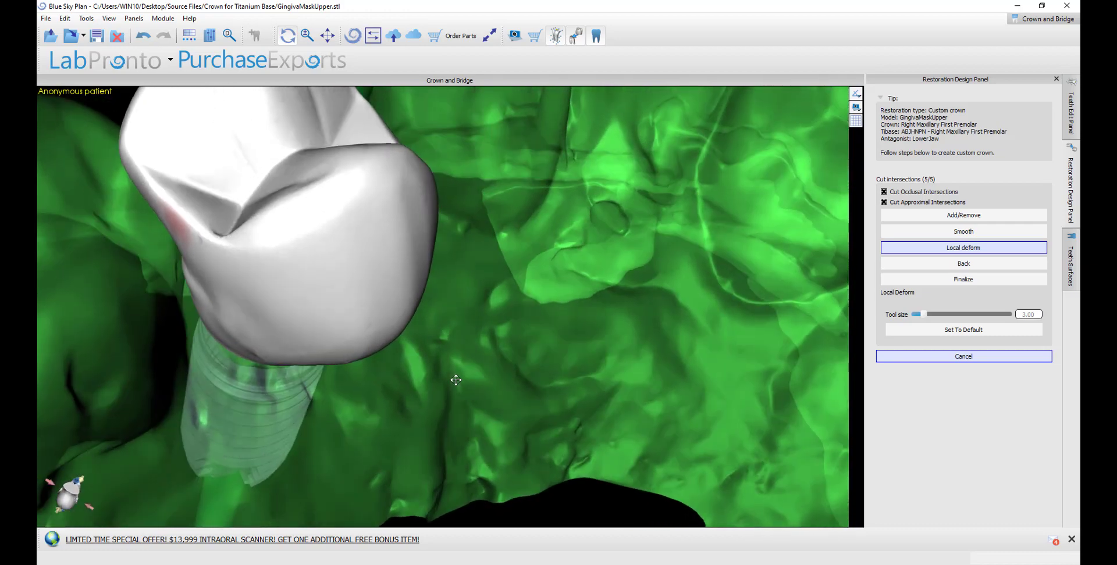
Finalize the custom crown and turn the arch to a frontal view
left_click(974, 279)
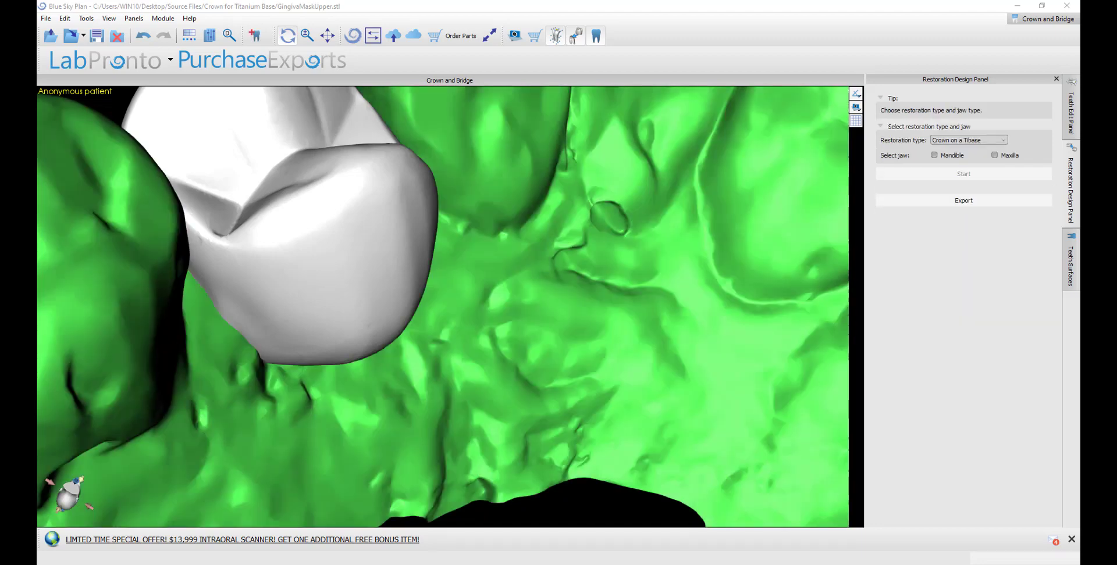
scroll(551, 152, "down", 3)
left_click_drag(551, 151, 467, 228)
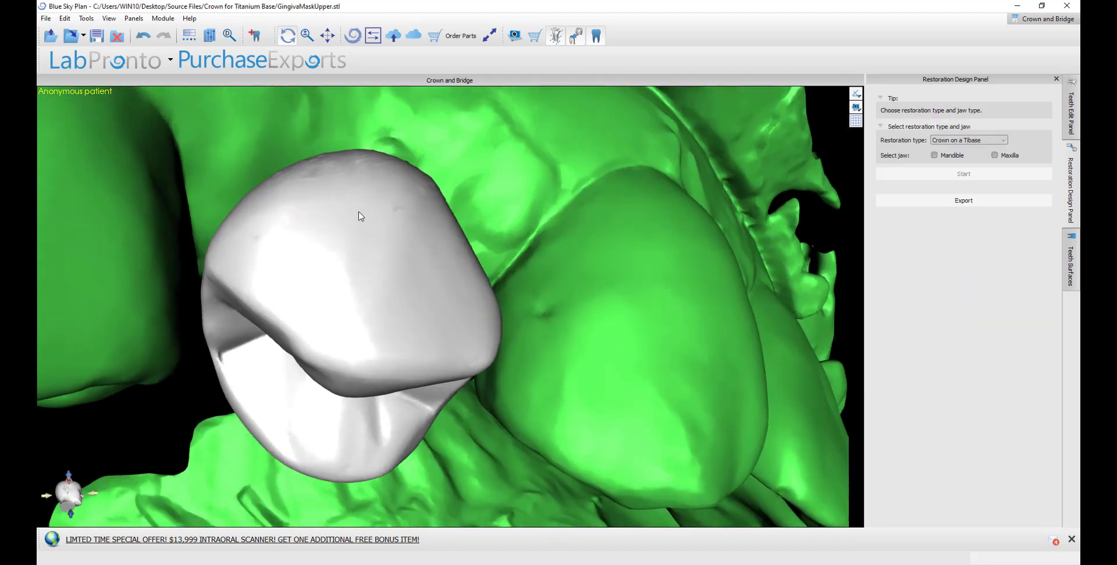
left_click_drag(430, 154, 354, 226)
scroll(543, 354, "up", 2)
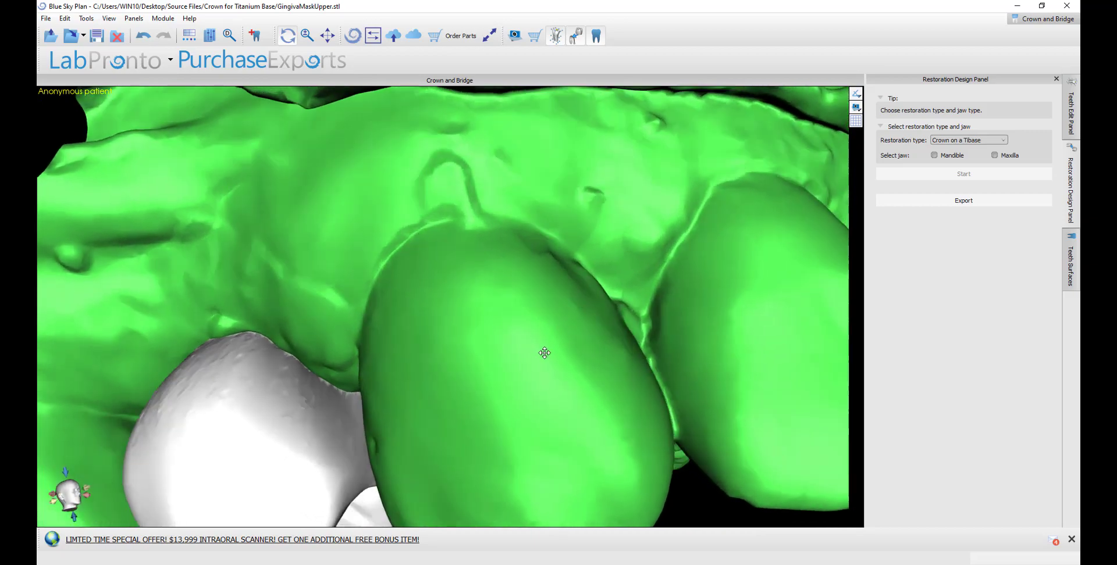
scroll(544, 353, "down", 5)
left_click_drag(568, 513, 667, 389)
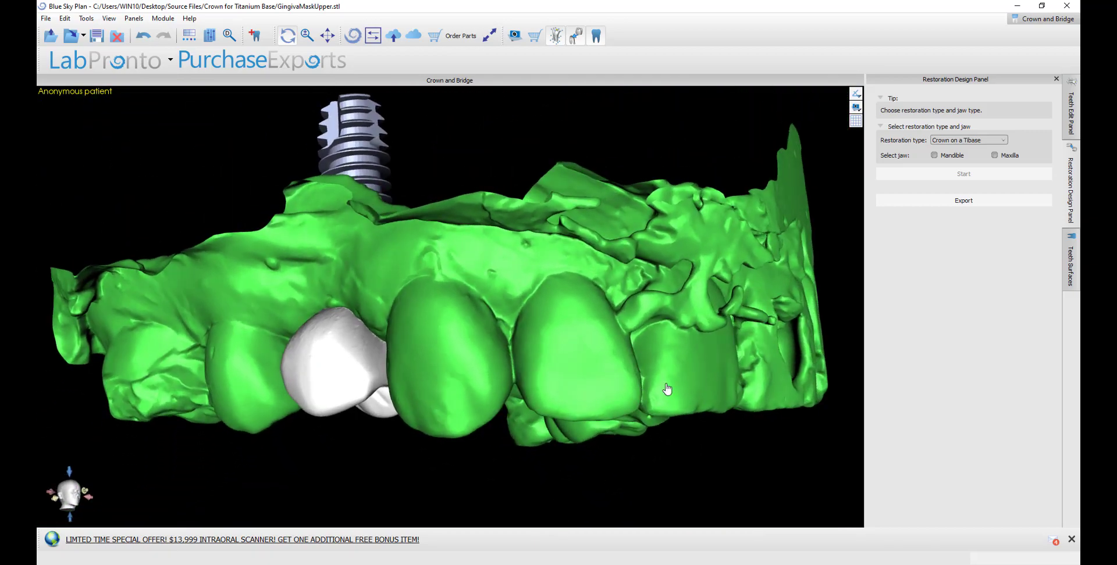
Hide the GingivaMaskUpper model and the implants, then view the crown into its screw channel
left_click(1071, 267)
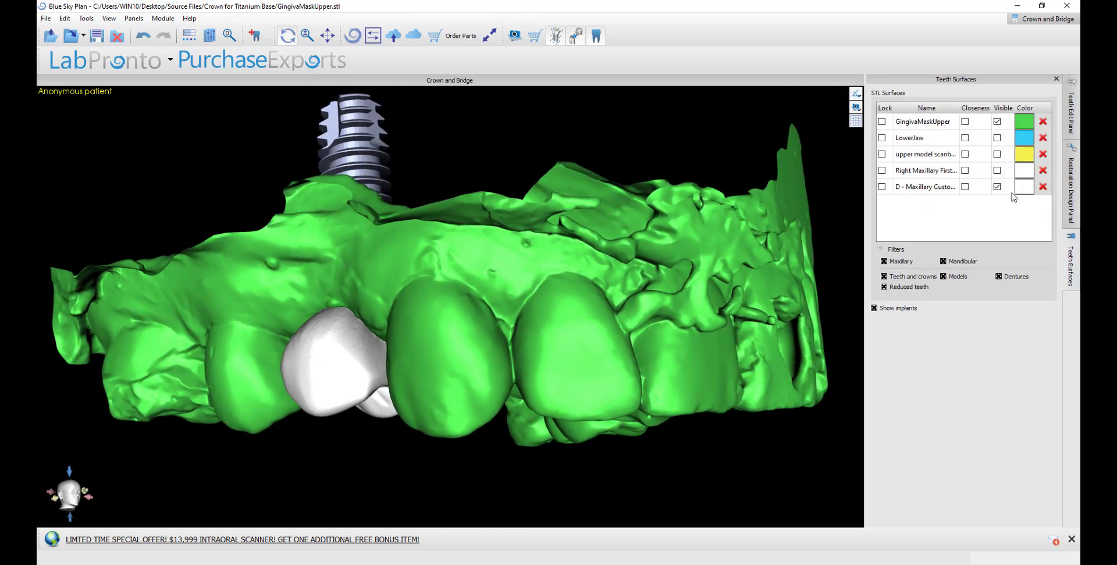
left_click(998, 123)
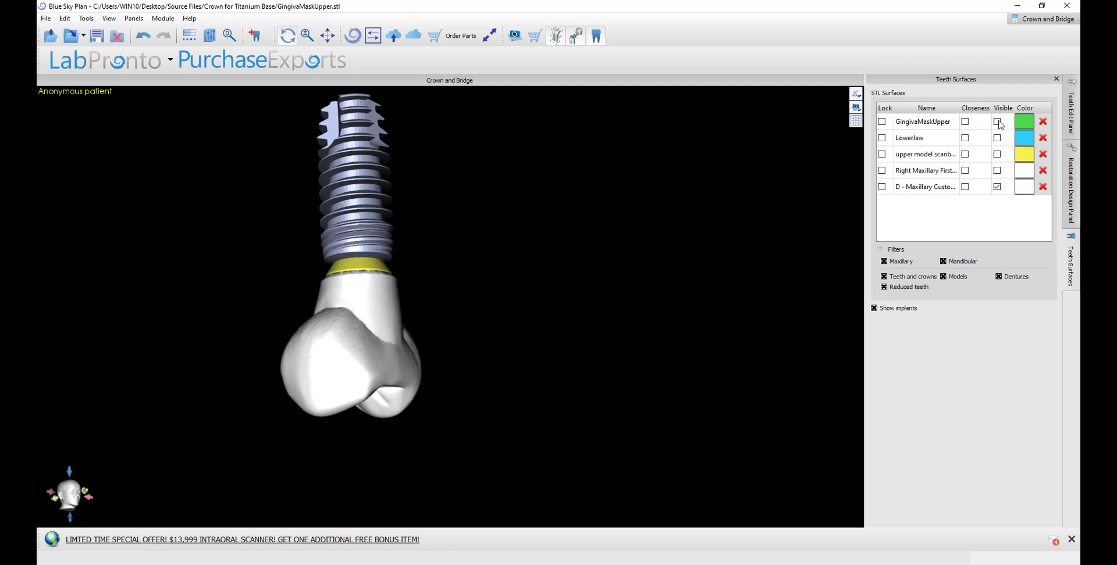
left_click(874, 308)
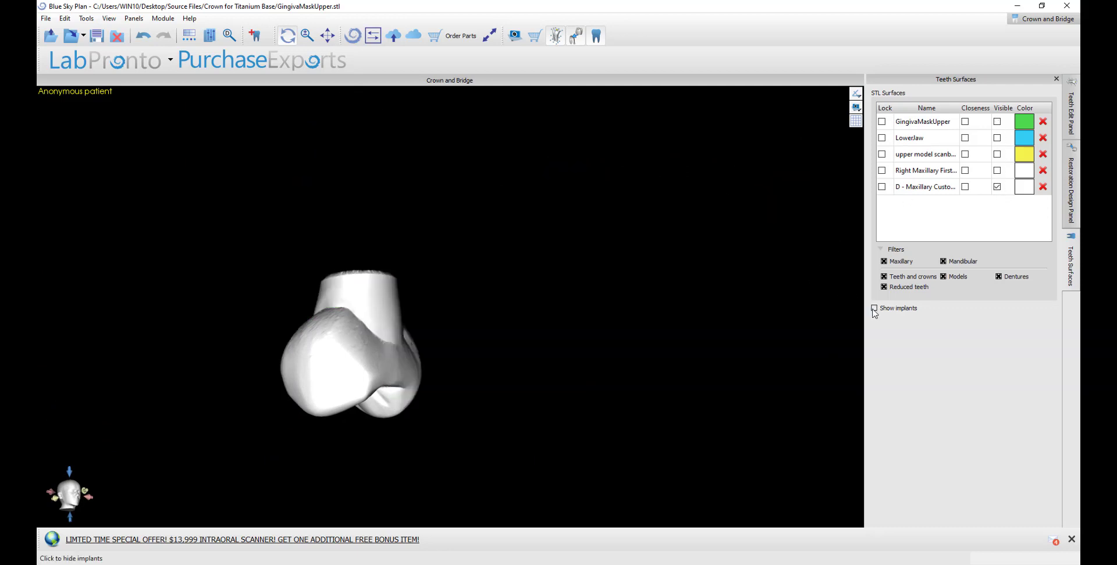
left_click_drag(476, 307, 381, 209)
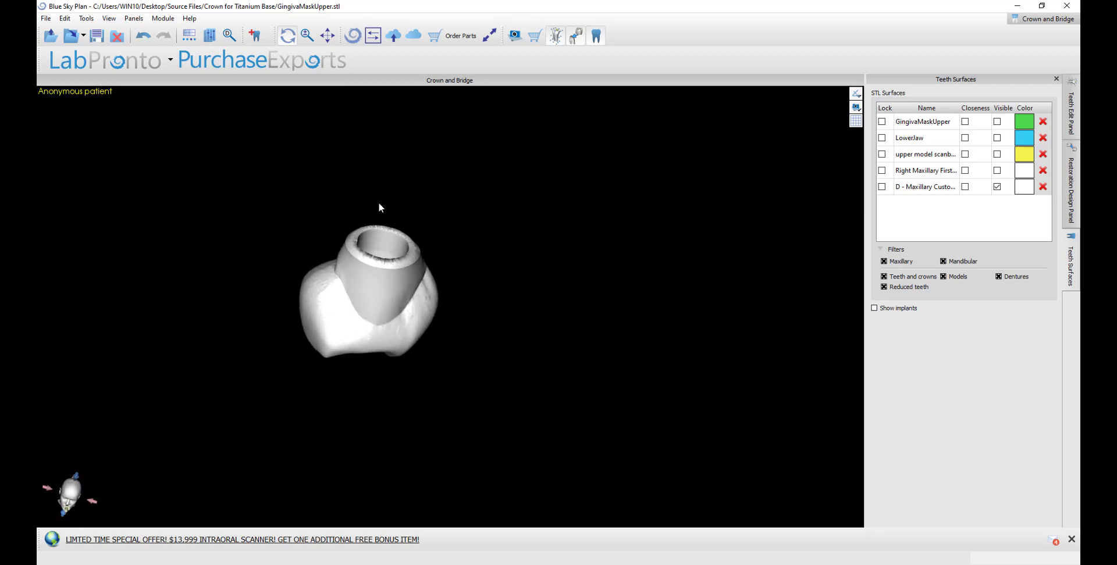
scroll(444, 381, "up", 6)
left_click_drag(405, 395, 410, 357)
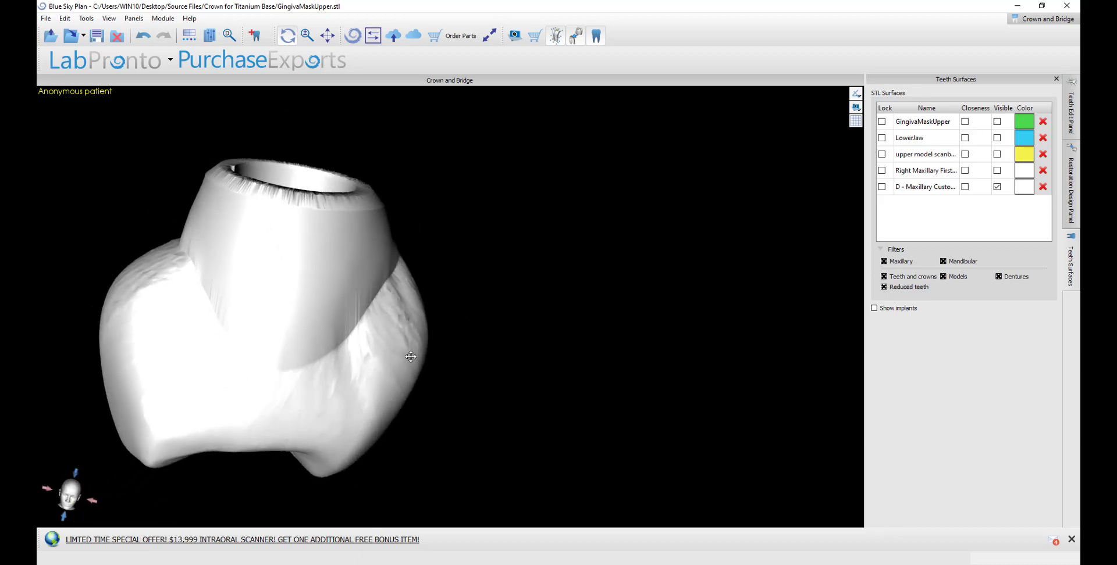
Bring up the Teeth Edit Panel via Panels > Teeth Editing
left_click(1072, 192)
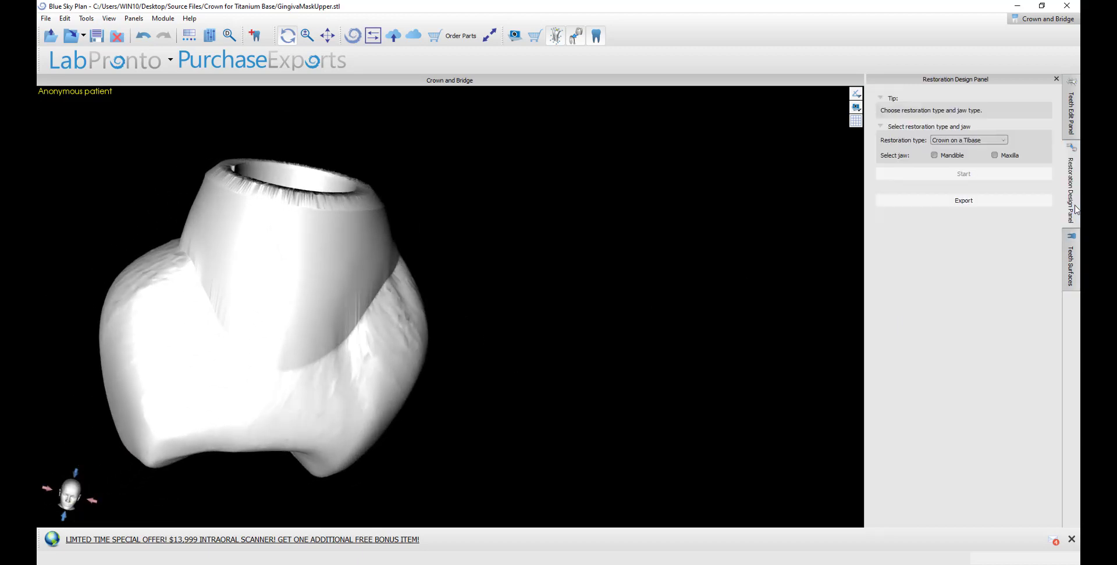
left_click(1076, 113)
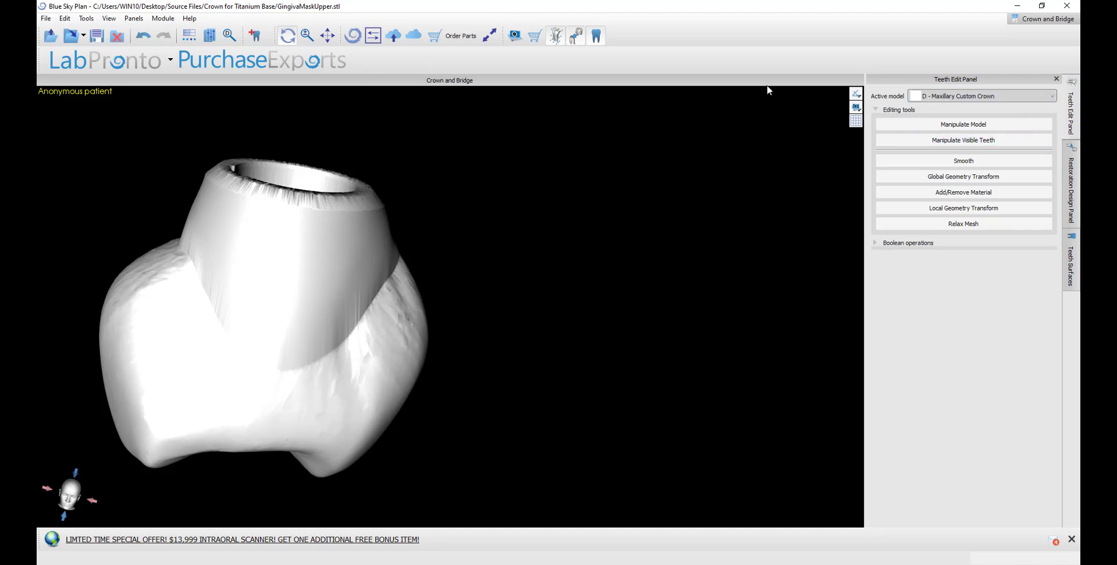
left_click(211, 36)
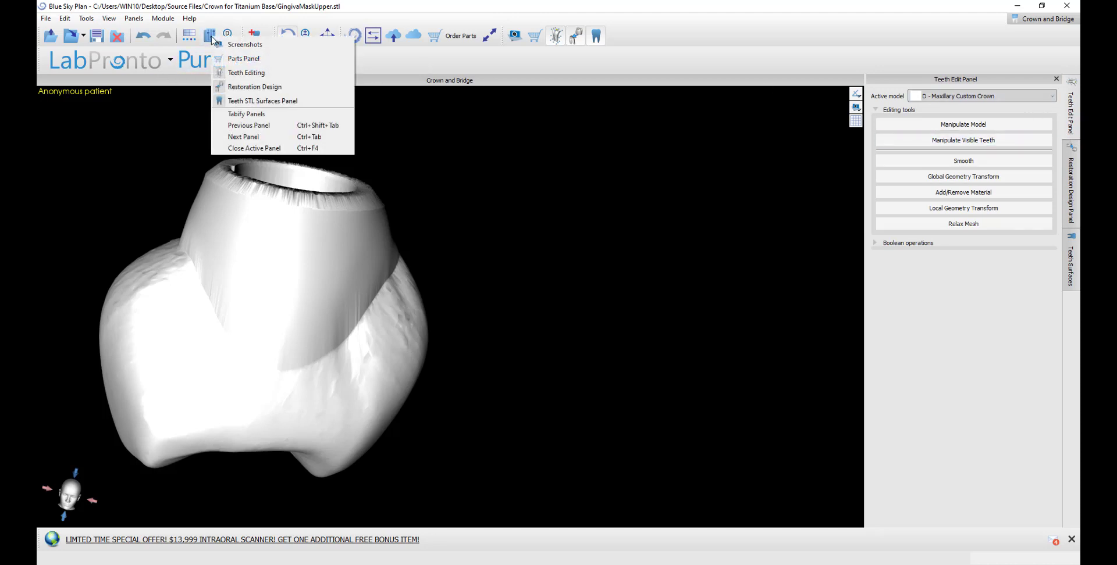
left_click(247, 74)
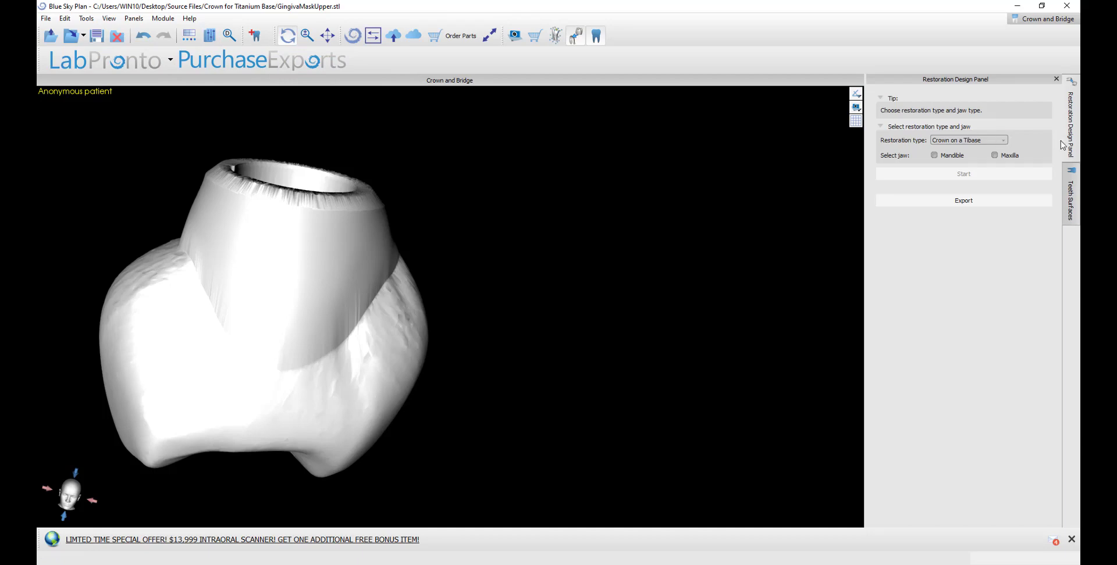
left_click(211, 36)
left_click(236, 81)
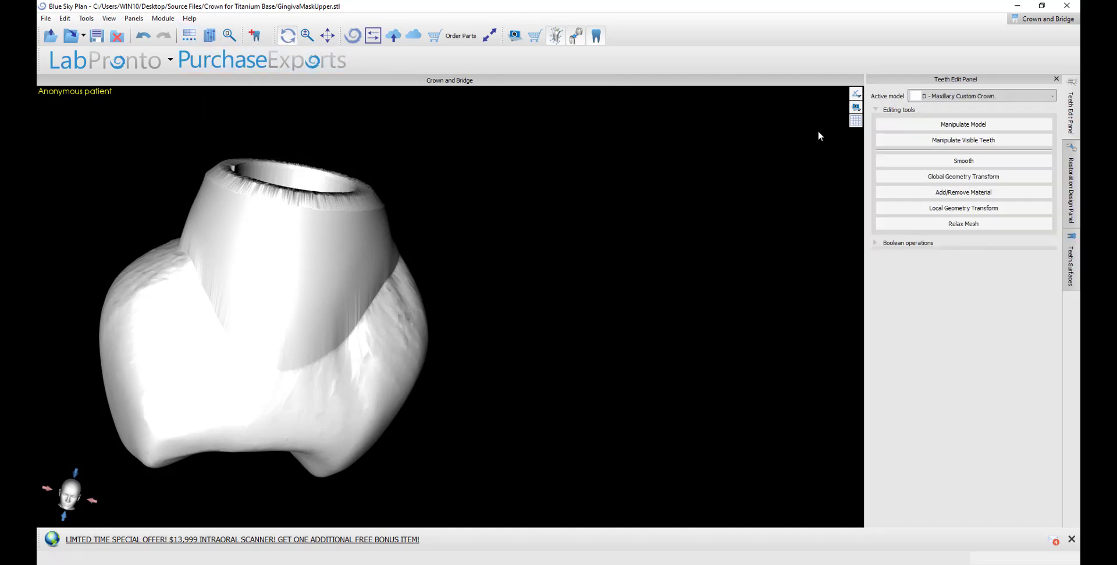
Set the active model to D - Maxillary Custom Crown and activate Smooth at tool size 3.00
left_click(931, 96)
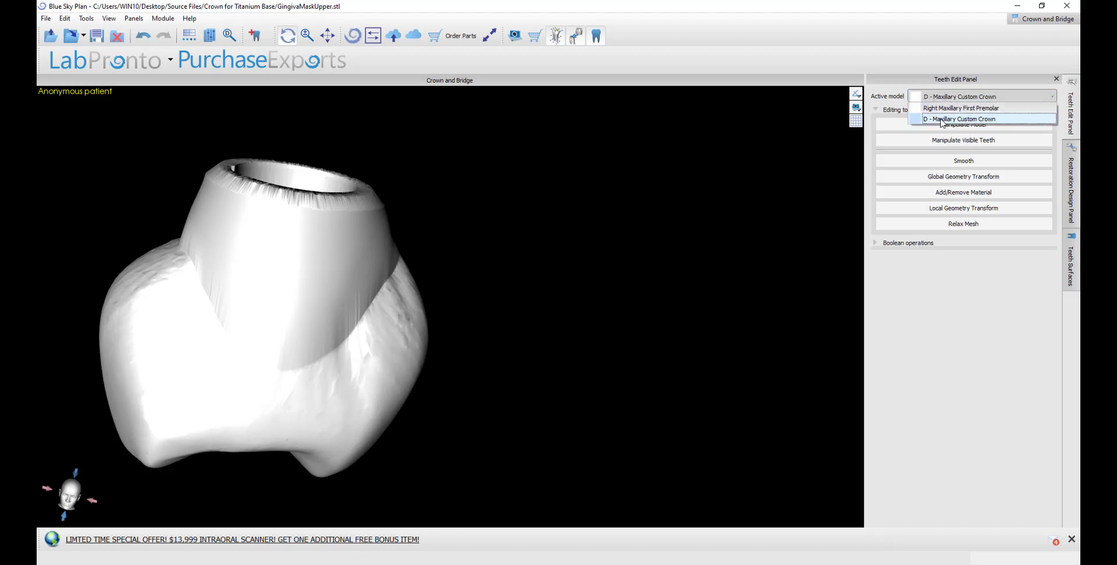
left_click(942, 119)
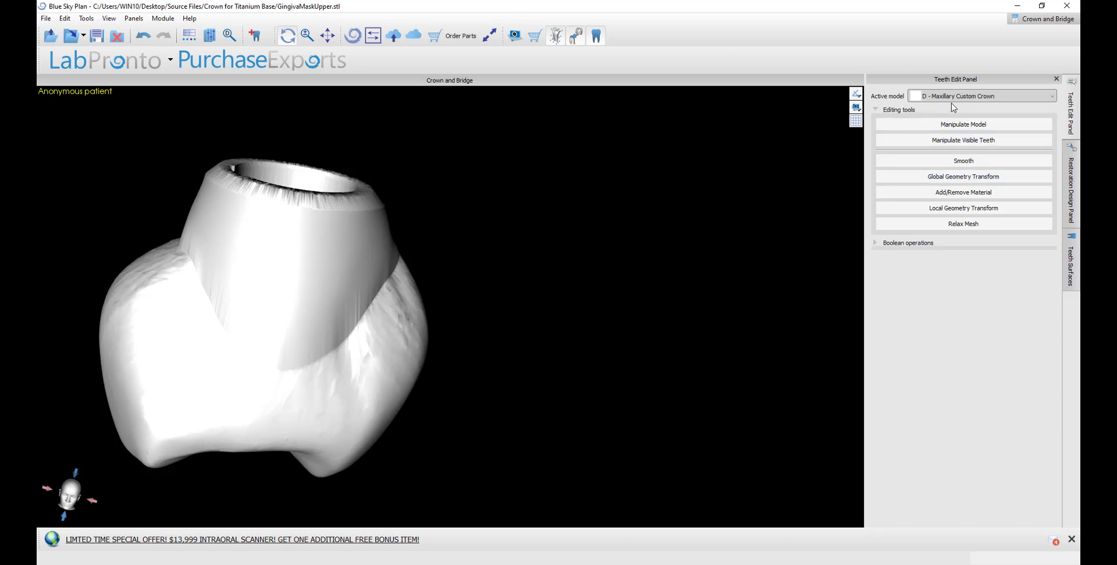
left_click(936, 166)
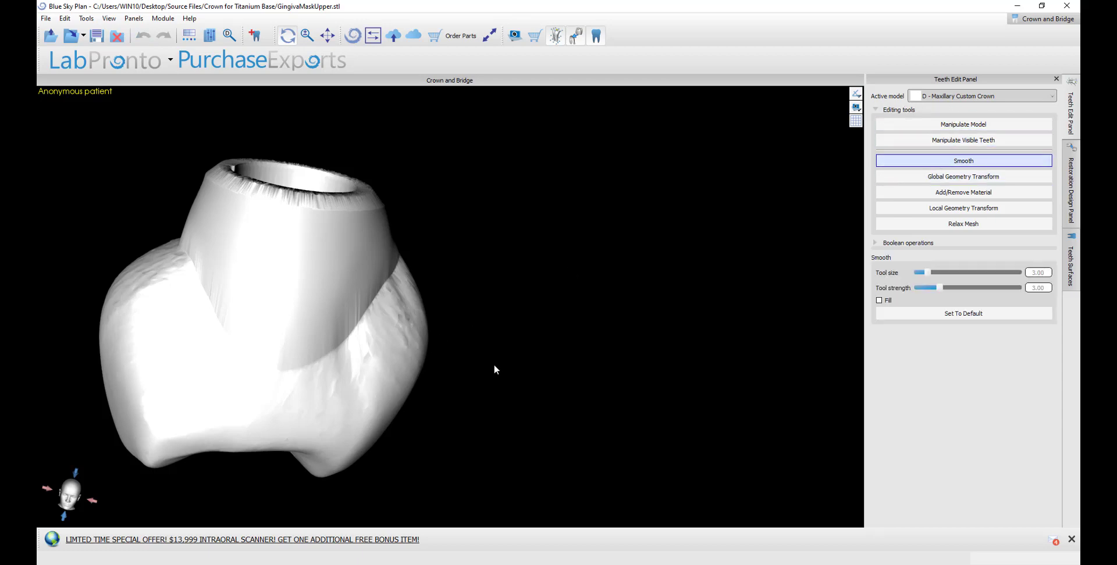
scroll(486, 423, "up", 2)
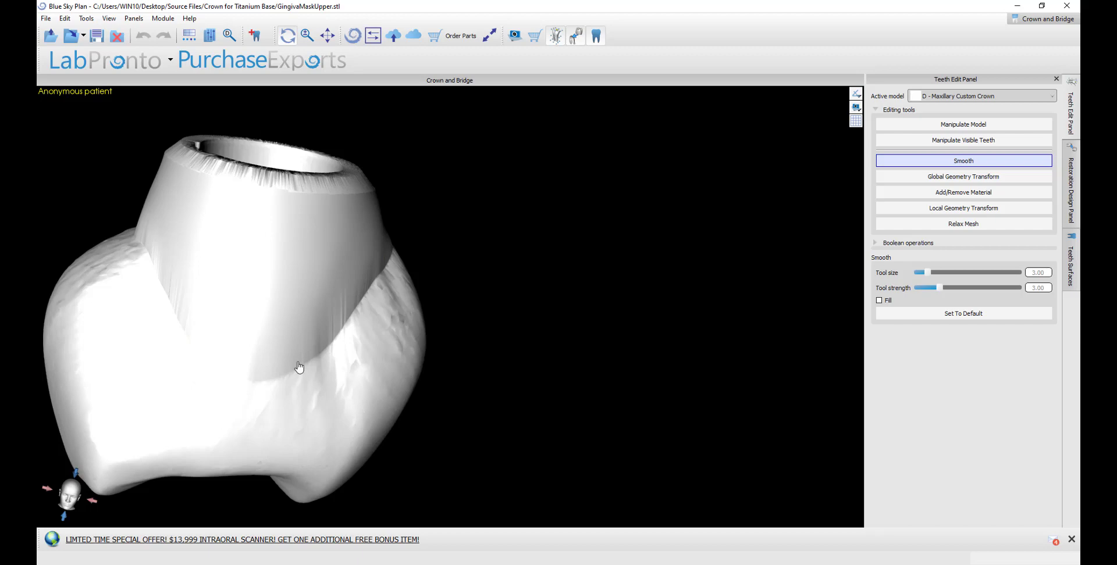